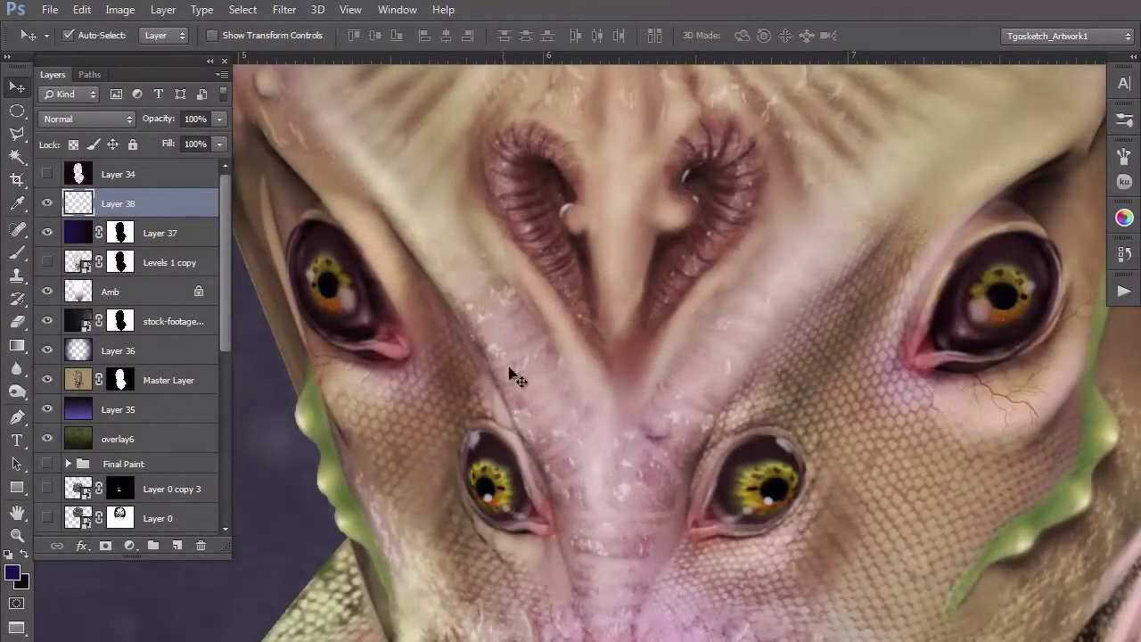
Step: Create a new empty layer directly above Layer 38
click(529, 403)
scroll(510, 319, up, 2)
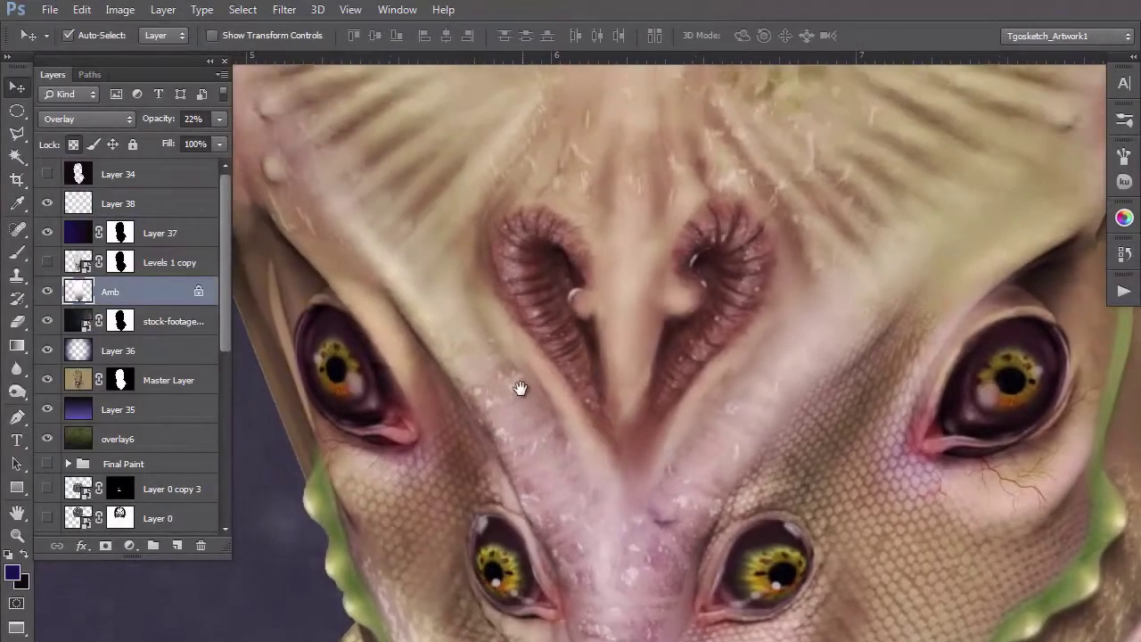
click(137, 200)
click(178, 545)
scroll(449, 359, up, 3)
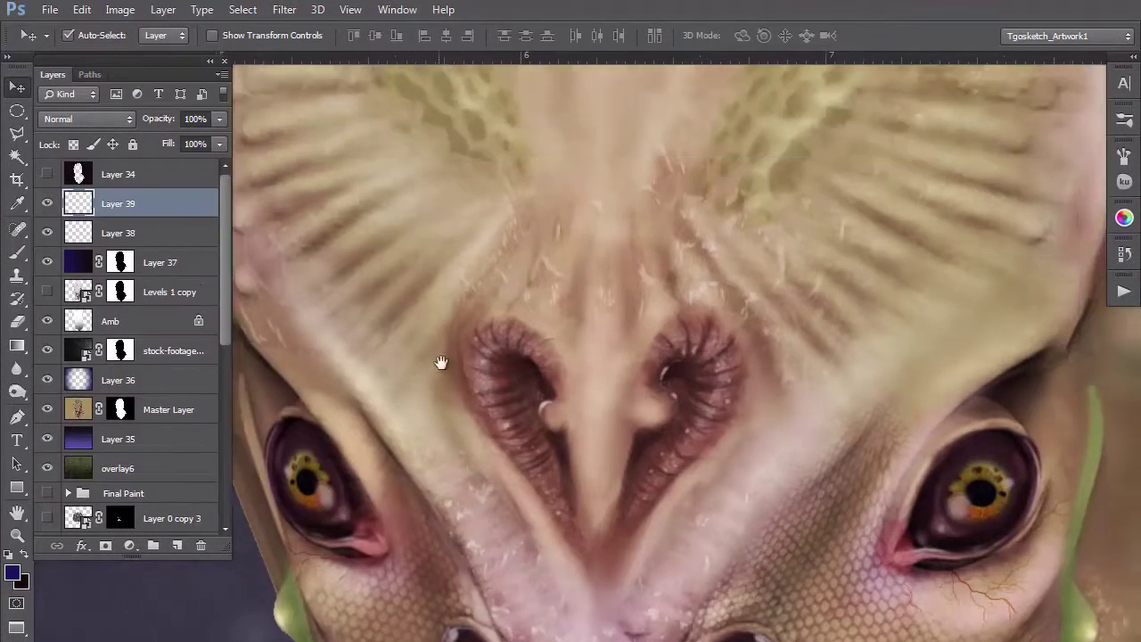
Step: Paint thin highlights around both nostrils and below them, using a 3 px brush and a pale pink sampled from the artwork
key(b)
alt+click(565, 426)
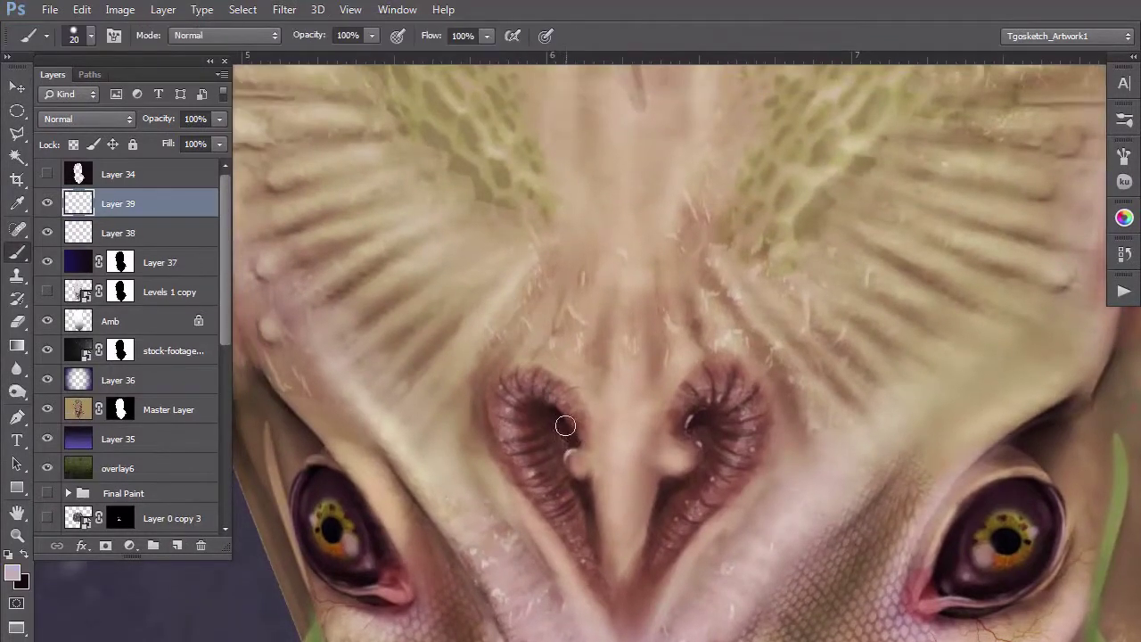
key(bracketleft)
key(bracketleft)
key(bracketleft)
key(bracketleft)
key(bracketleft)
key(bracketleft)
click(499, 389)
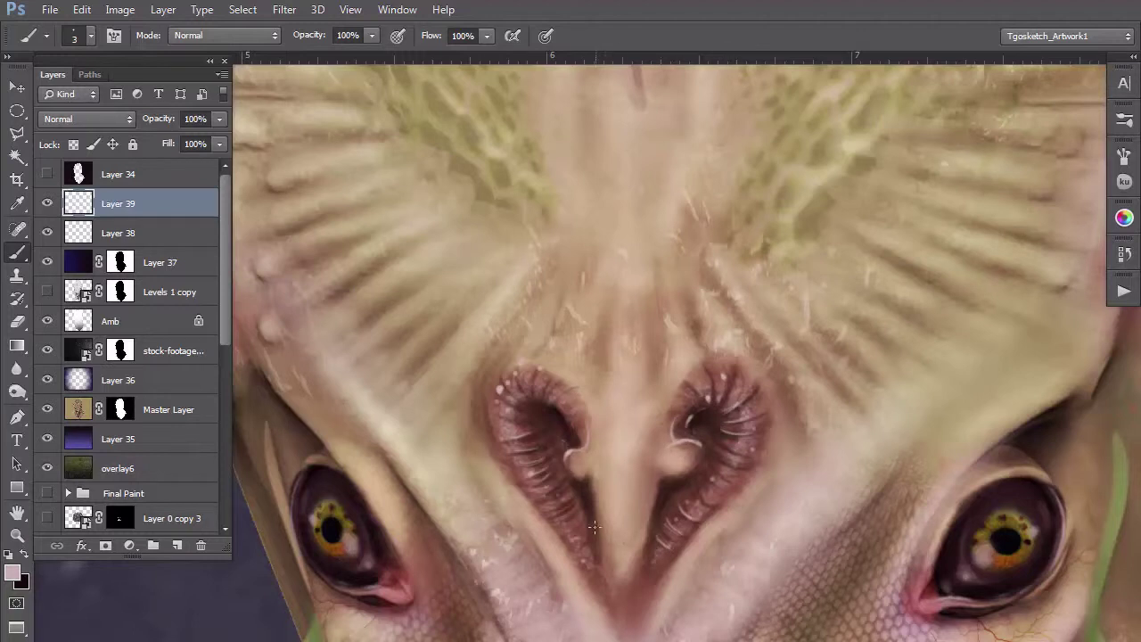
drag(595, 555, 611, 599)
Step: Lower the brush opacity to 31% and paint fine highlights on the rim of the large eye left of the nostrils
drag(440, 534, 541, 381)
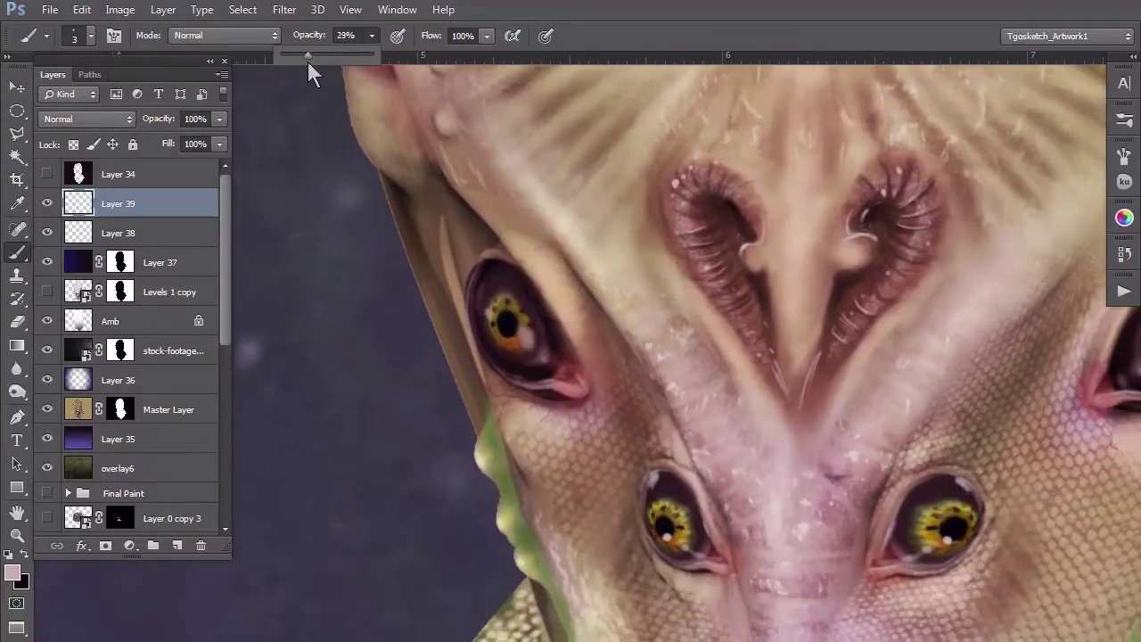
drag(307, 62, 310, 61)
scroll(499, 330, up, 5)
click(628, 431)
mouse_move(588, 428)
mouse_down()
mouse_move(521, 420)
mouse_move(613, 428)
mouse_move(510, 413)
mouse_move(485, 397)
mouse_move(553, 425)
mouse_move(606, 429)
mouse_up()
mouse_move(611, 369)
mouse_down()
mouse_move(602, 329)
mouse_move(629, 405)
mouse_move(606, 341)
mouse_move(621, 384)
mouse_move(603, 442)
mouse_move(589, 422)
mouse_move(618, 413)
mouse_move(585, 429)
mouse_move(543, 427)
mouse_move(463, 361)
mouse_up()
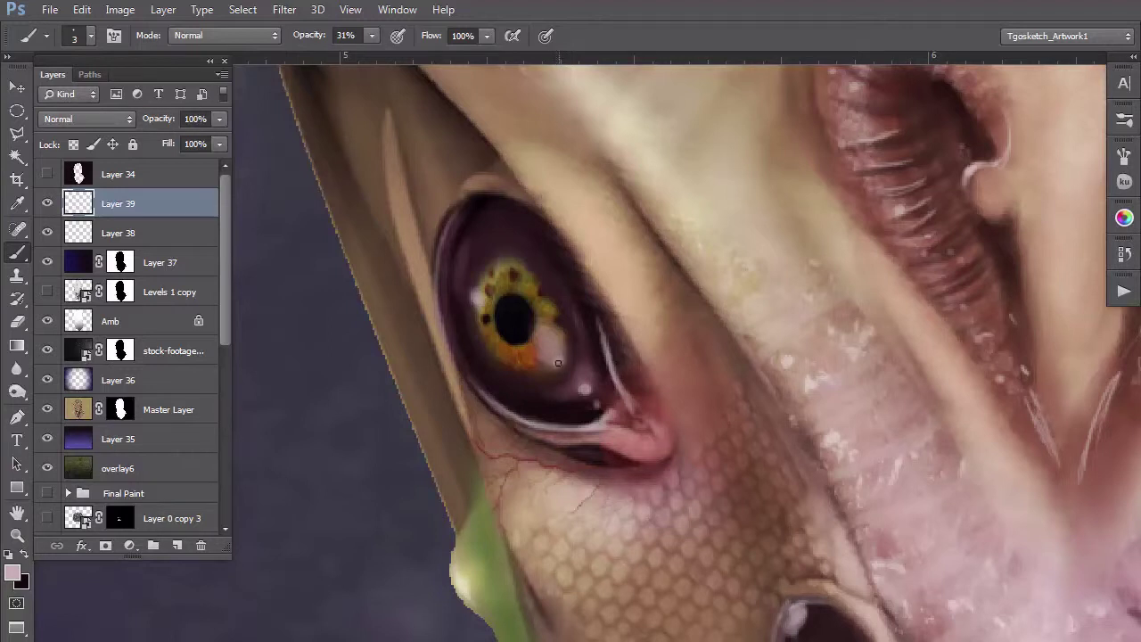
drag(451, 226, 435, 290)
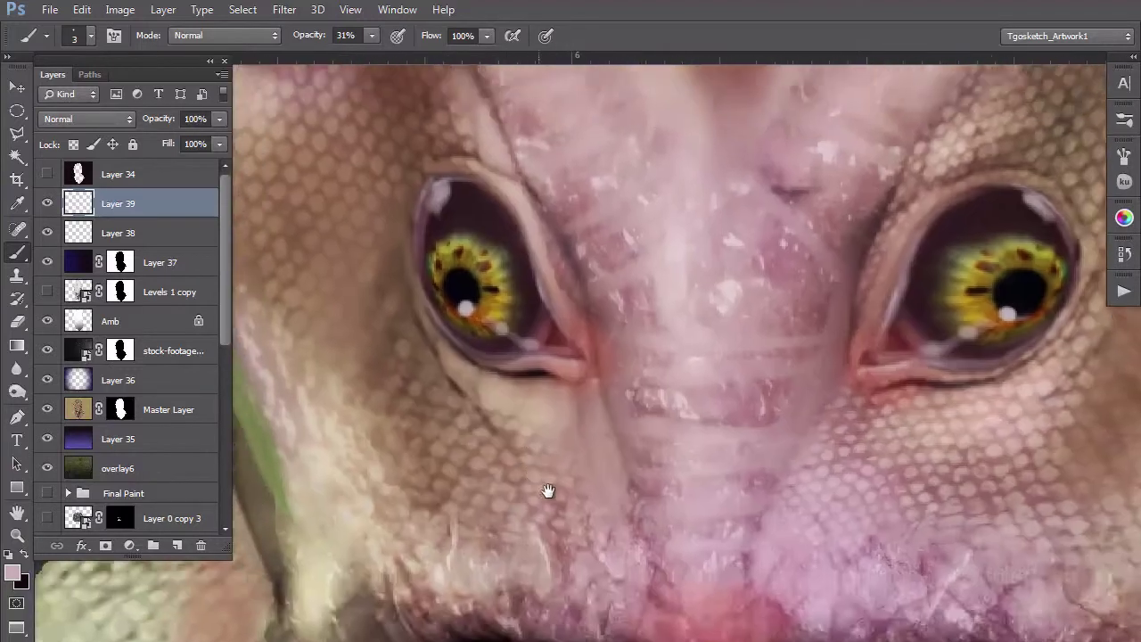
Step: Paint thin pale pink highlights along the lids and rims of the two small eyes above the mouth
drag(548, 491, 624, 641)
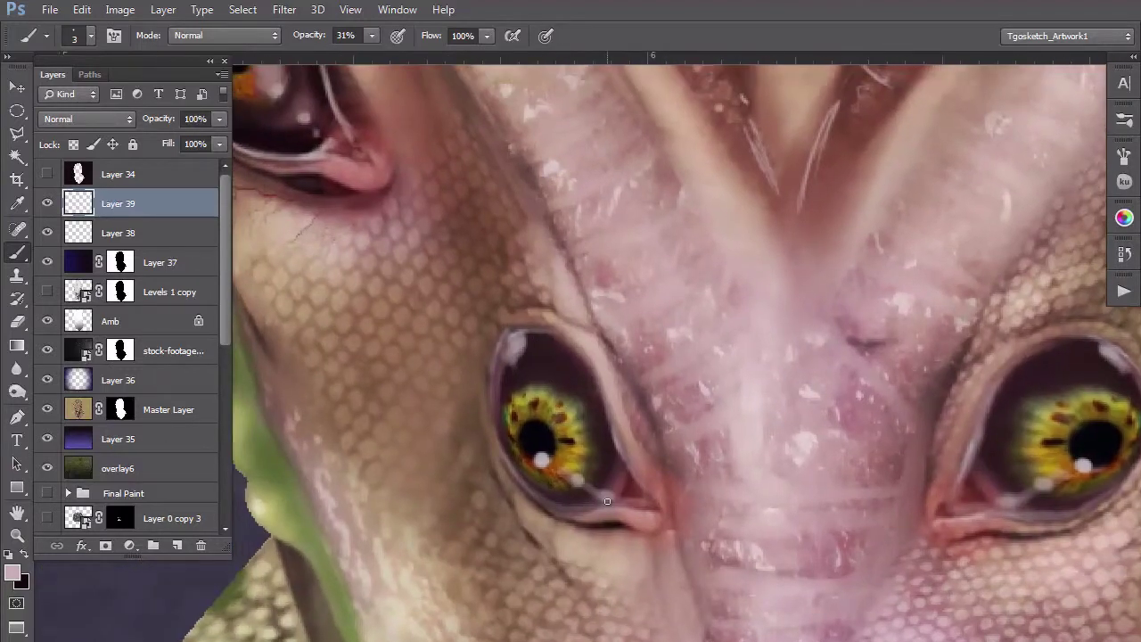
mouse_move(610, 496)
mouse_down()
mouse_move(622, 486)
mouse_move(568, 511)
mouse_move(637, 517)
mouse_move(659, 491)
mouse_move(628, 465)
mouse_move(664, 527)
mouse_up()
drag(500, 346, 499, 421)
drag(847, 399, 453, 424)
mouse_move(747, 406)
mouse_down()
mouse_move(757, 443)
mouse_move(701, 364)
mouse_move(680, 364)
mouse_move(751, 418)
mouse_up()
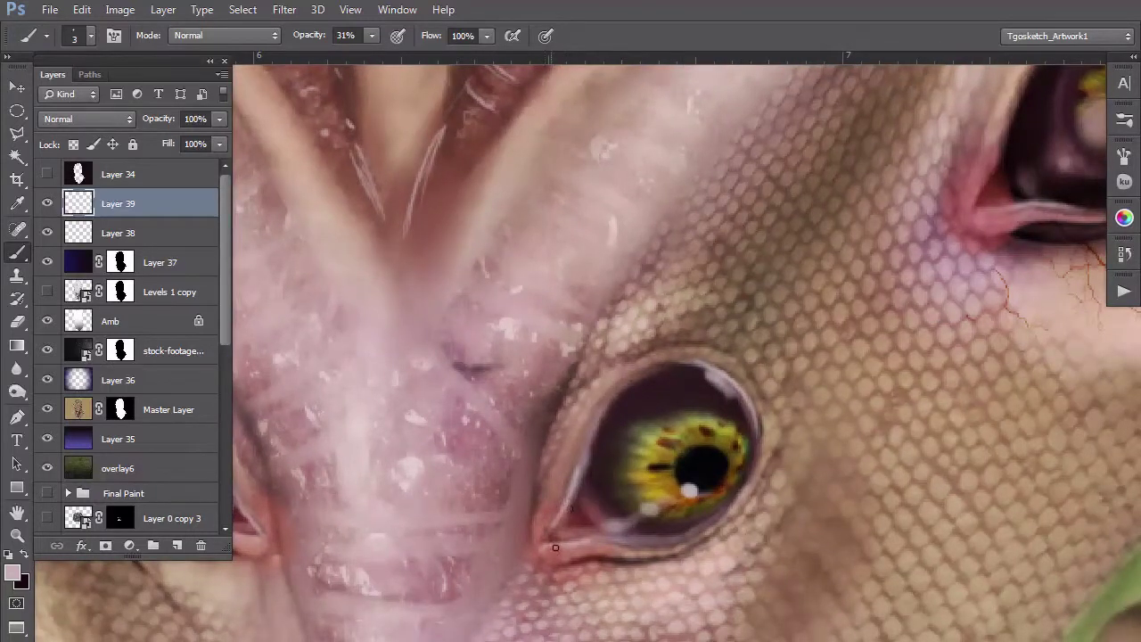
click(89, 36)
click(772, 47)
drag(644, 549, 609, 545)
Step: Paint a pale pink highlight along the lower lid of the next eye up on the left side of the head
scroll(586, 460, down, 5)
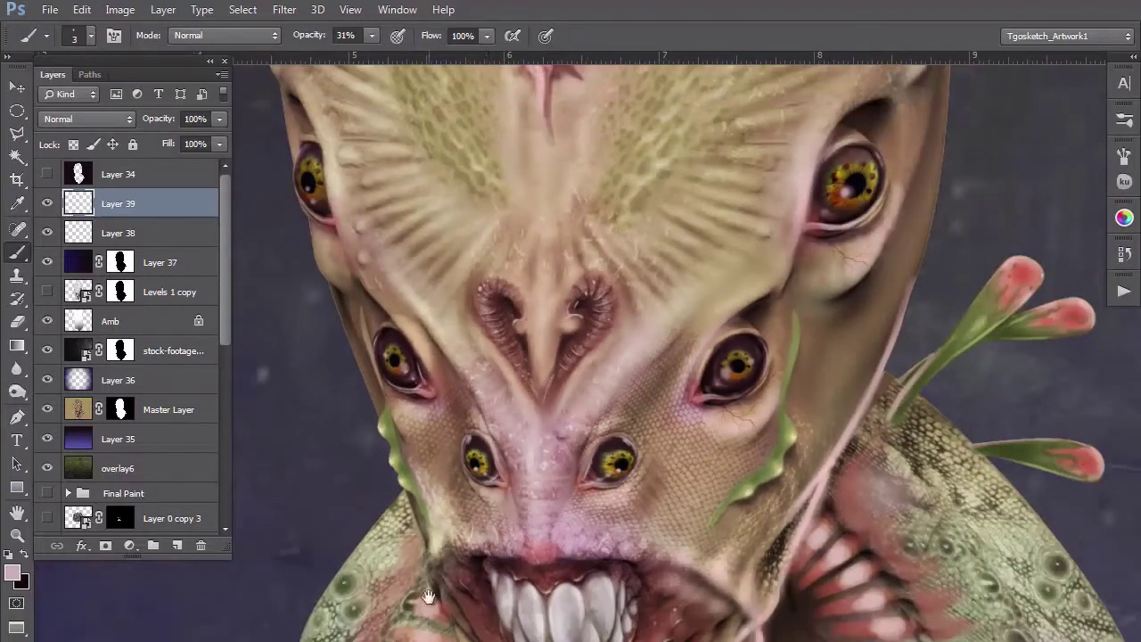
drag(429, 596, 632, 555)
scroll(583, 311, up, 4)
drag(582, 326, 635, 506)
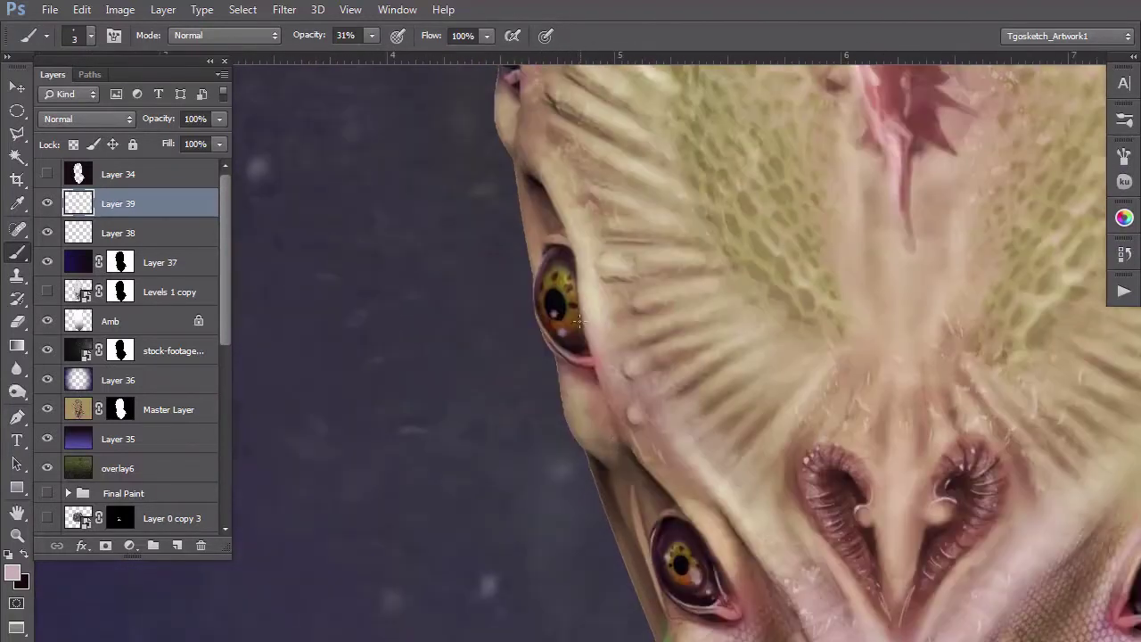
scroll(563, 336, up, 4)
mouse_move(544, 339)
mouse_down()
mouse_move(575, 363)
mouse_move(566, 358)
mouse_up()
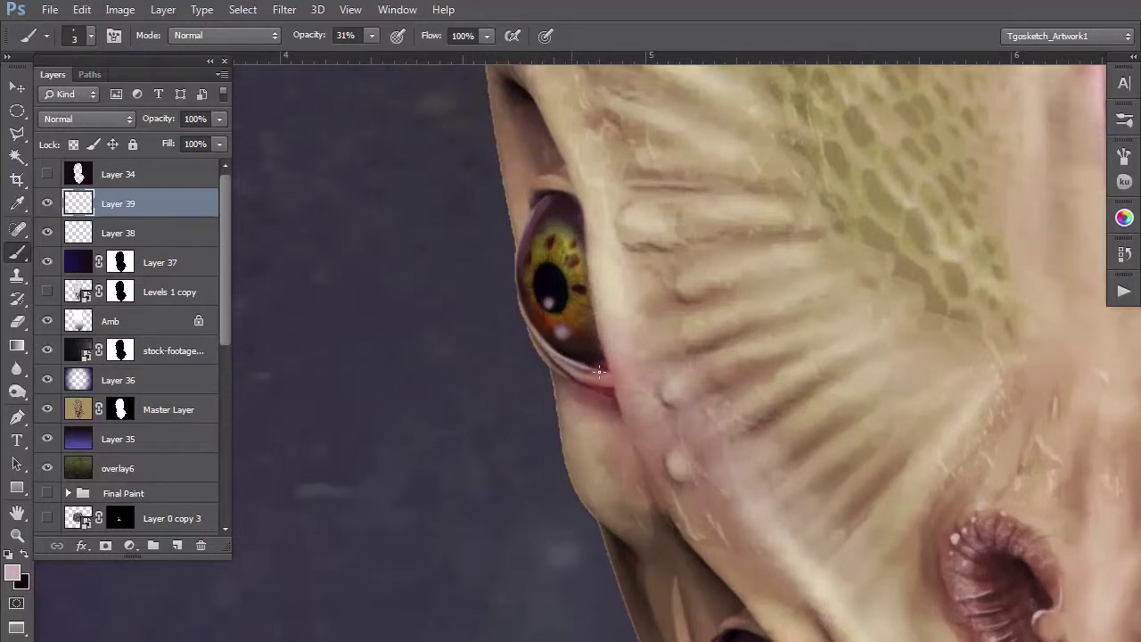
Step: Change the brush colour to near-white and brighten the lid highlights on the three left-hand eyes
key(i)
click(13, 573)
click(351, 182)
key(Return)
key(b)
mouse_move(606, 375)
mouse_down()
mouse_move(572, 358)
mouse_move(558, 334)
mouse_up()
mouse_move(539, 205)
mouse_down()
mouse_move(522, 234)
mouse_move(525, 258)
mouse_up()
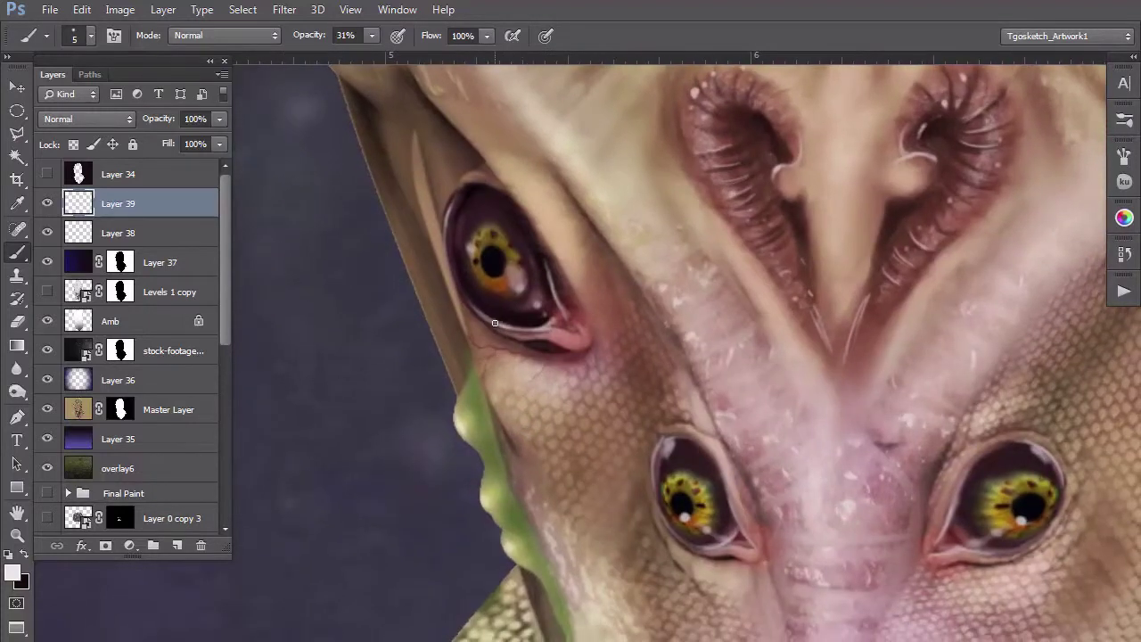
mouse_move(494, 323)
mouse_down()
mouse_move(474, 305)
mouse_move(488, 317)
mouse_up()
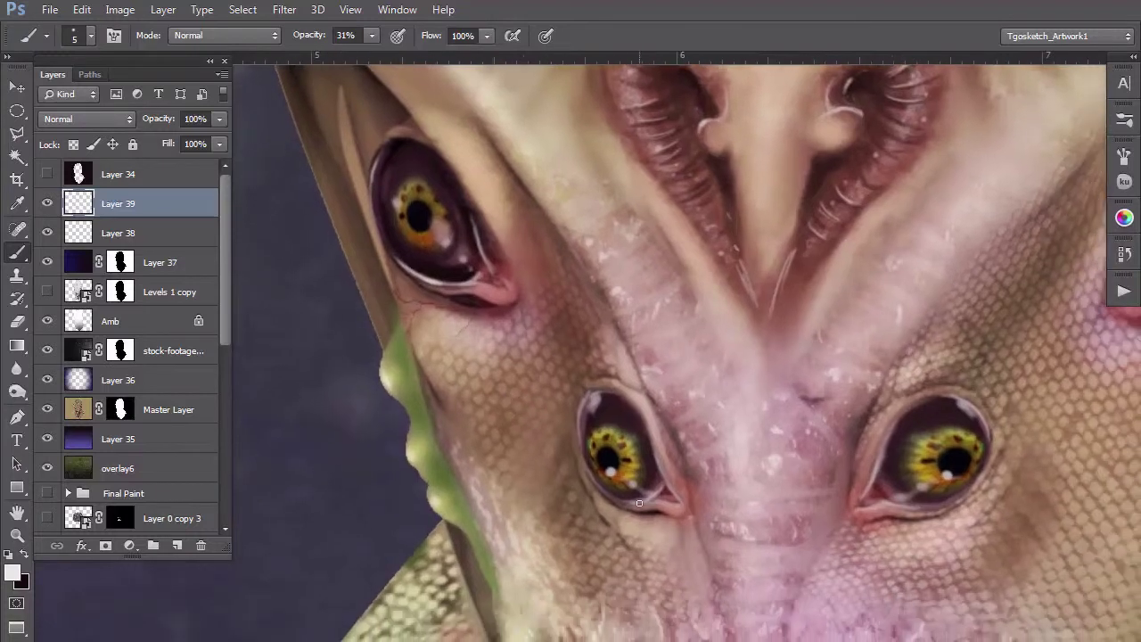
drag(639, 503, 656, 504)
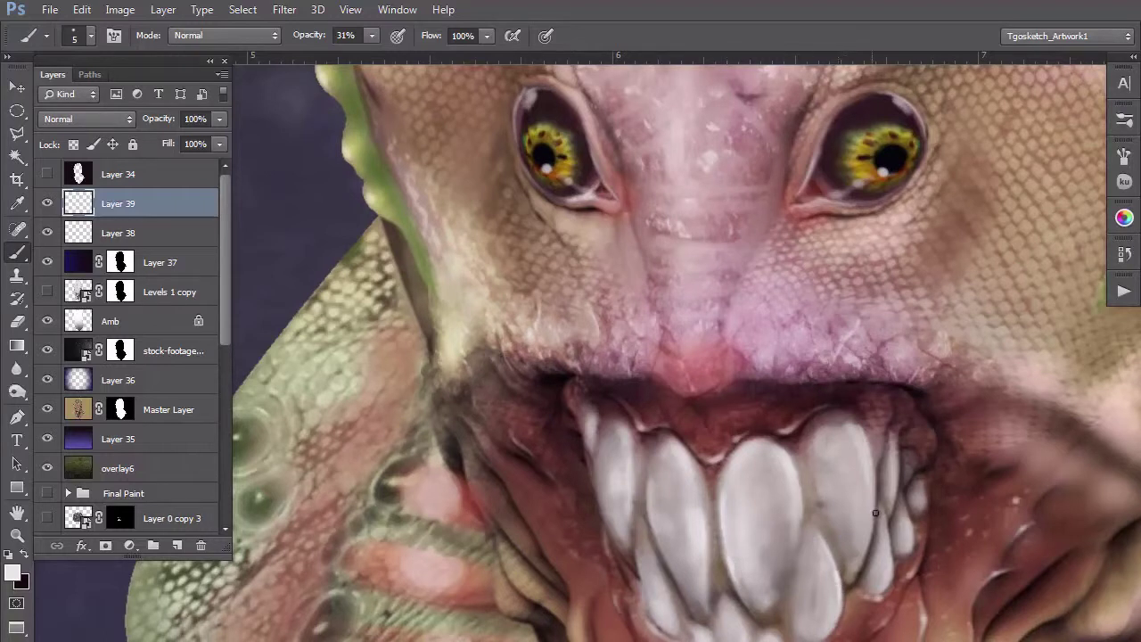
Step: Paint near-white highlights along the edges of the right-hand and central front teeth
drag(873, 535, 874, 492)
mouse_move(893, 566)
mouse_down()
mouse_move(889, 529)
mouse_move(906, 510)
mouse_up()
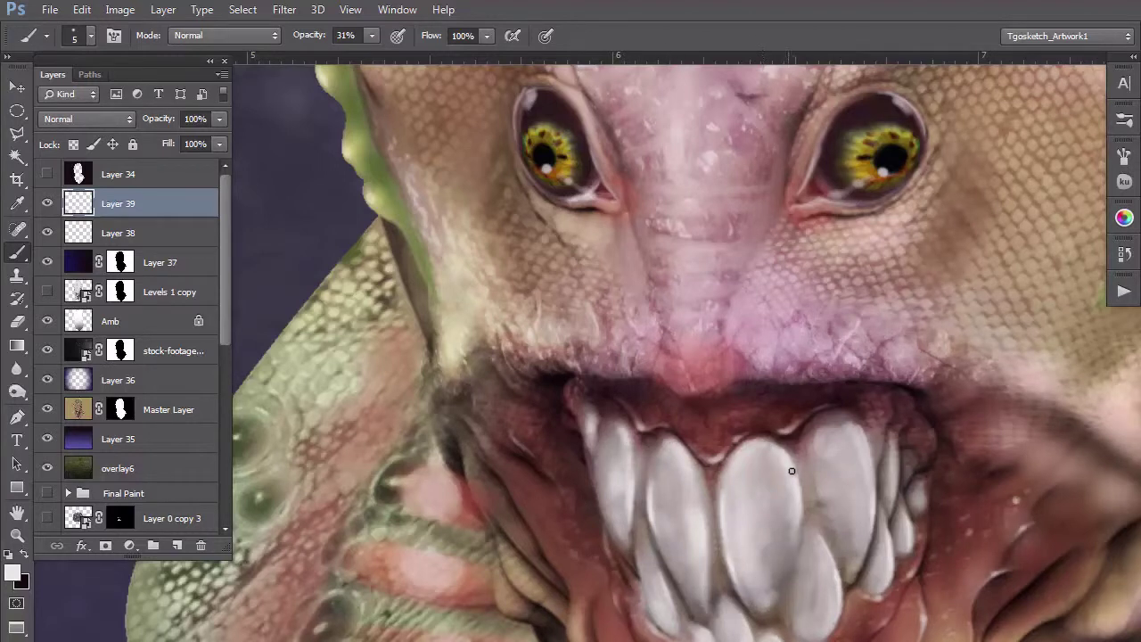
mouse_move(862, 435)
mouse_down()
mouse_move(876, 477)
mouse_move(873, 462)
mouse_move(843, 594)
mouse_up()
mouse_move(715, 524)
mouse_down()
mouse_move(711, 572)
mouse_move(704, 475)
mouse_move(717, 638)
mouse_up()
Step: Paint near-white highlights on the lower left teeth, enable airbrush build-up, and add a highlight to a small bottom tooth
mouse_move(489, 574)
mouse_down()
mouse_move(492, 493)
mouse_move(529, 462)
mouse_up()
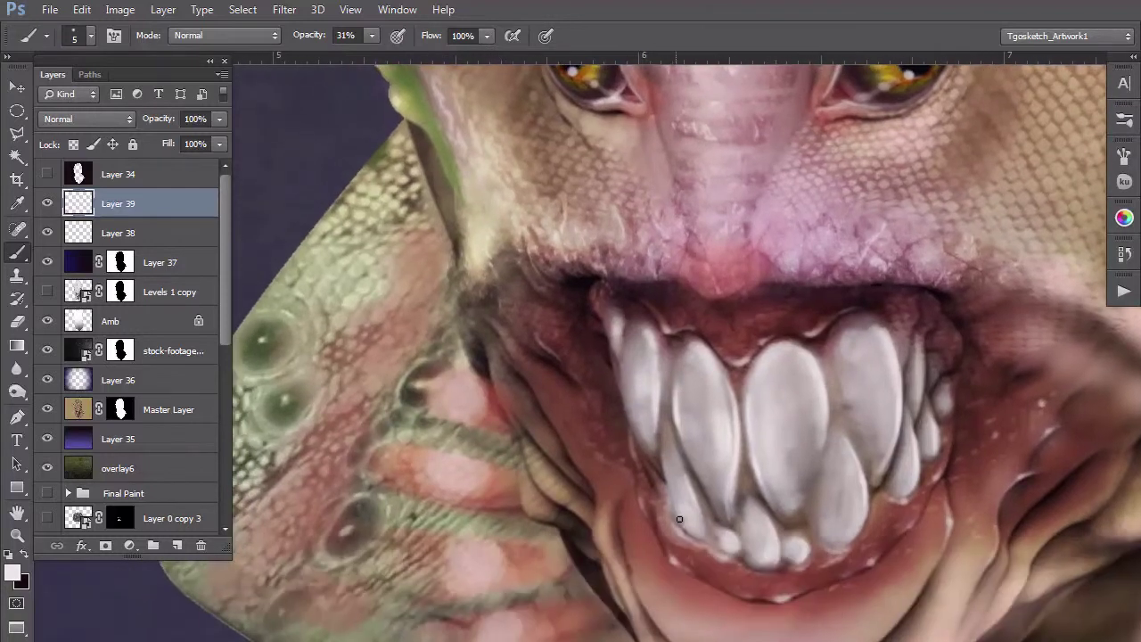
drag(666, 478, 676, 514)
mouse_move(682, 458)
mouse_down()
mouse_move(672, 434)
mouse_move(692, 514)
mouse_up()
click(513, 36)
click(762, 512)
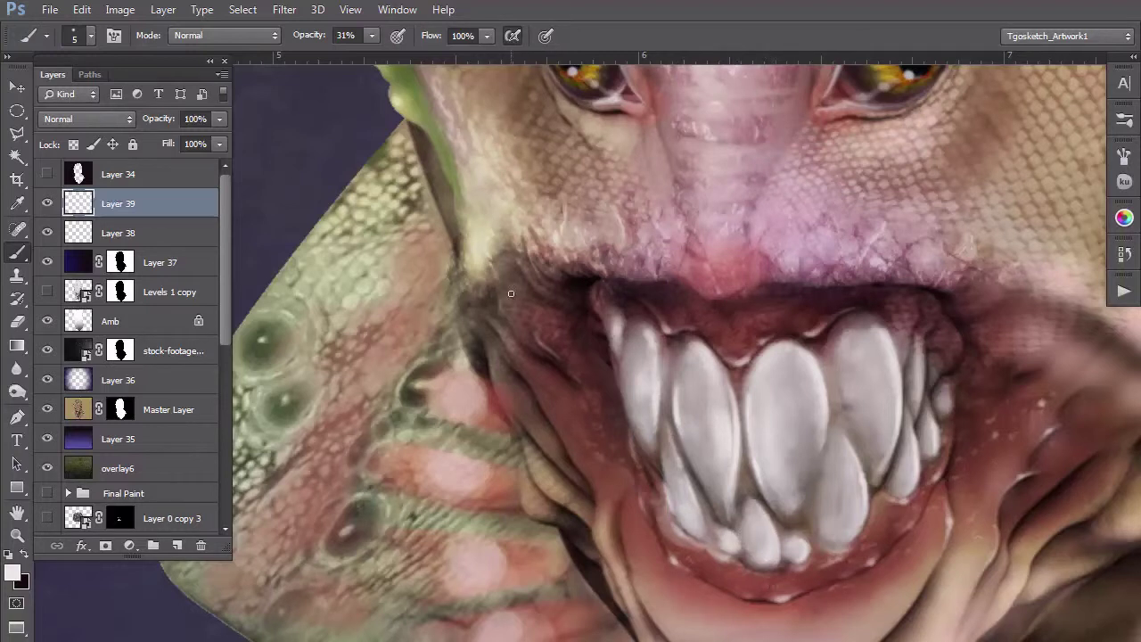
Step: Try a near-white highlight across the lower lip with a 25 px brush and undo it
scroll(490, 394, down, 6)
scroll(489, 397, up, 3)
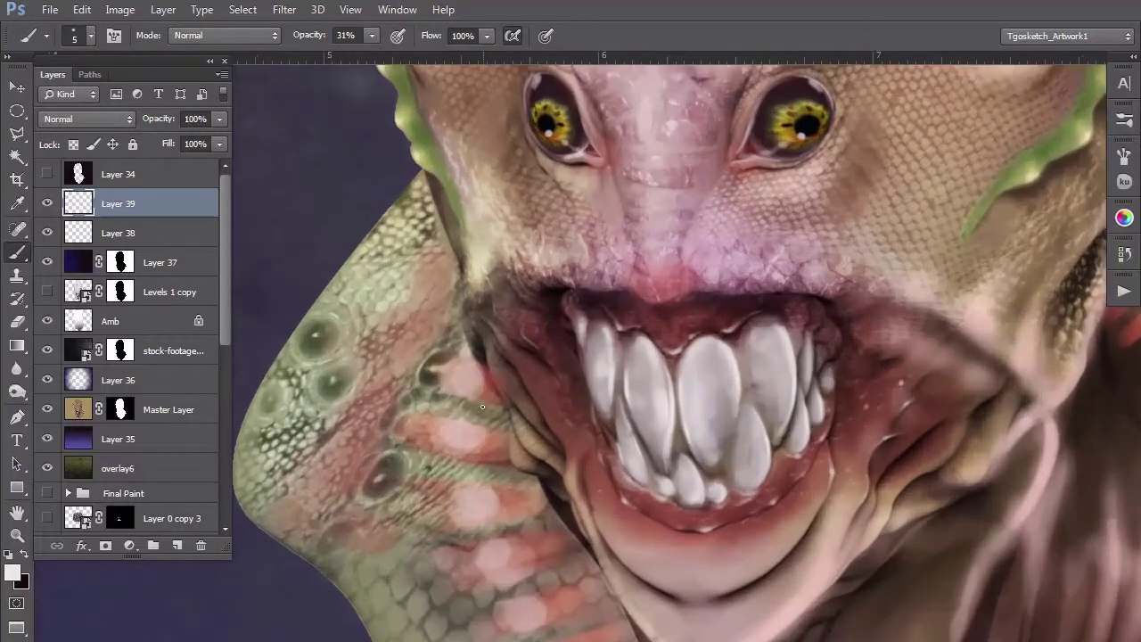
mouse_move(494, 389)
mouse_down()
mouse_move(434, 299)
mouse_move(425, 262)
mouse_up()
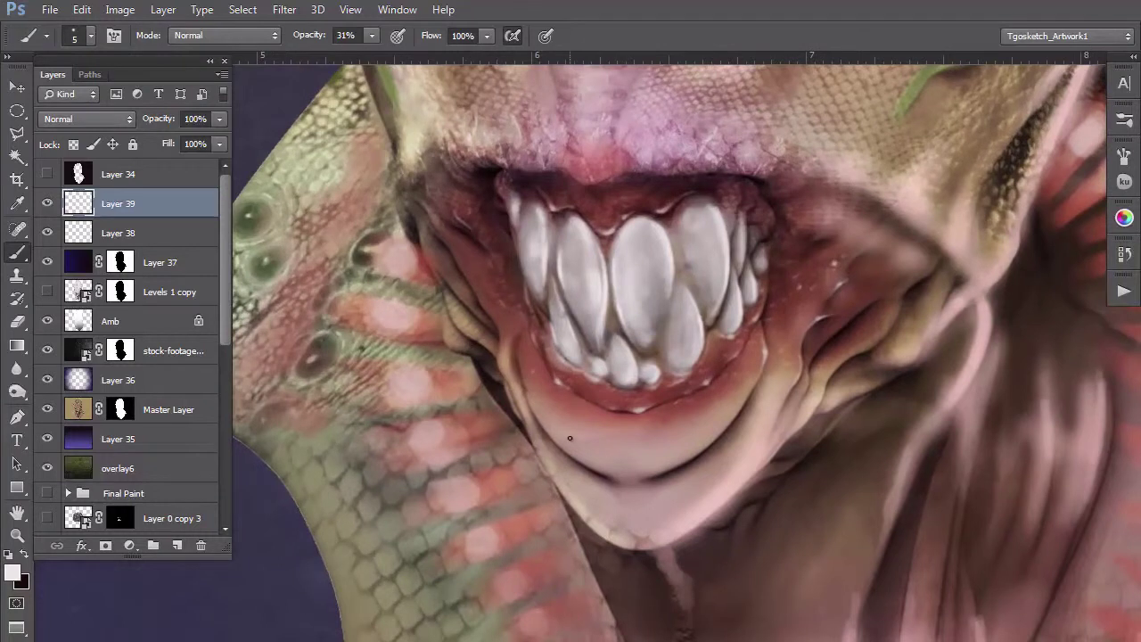
key(bracketright)
key(bracketright)
key(bracketright)
key(bracketright)
key(bracketright)
key(bracketright)
key(bracketright)
key(bracketright)
drag(560, 430, 627, 454)
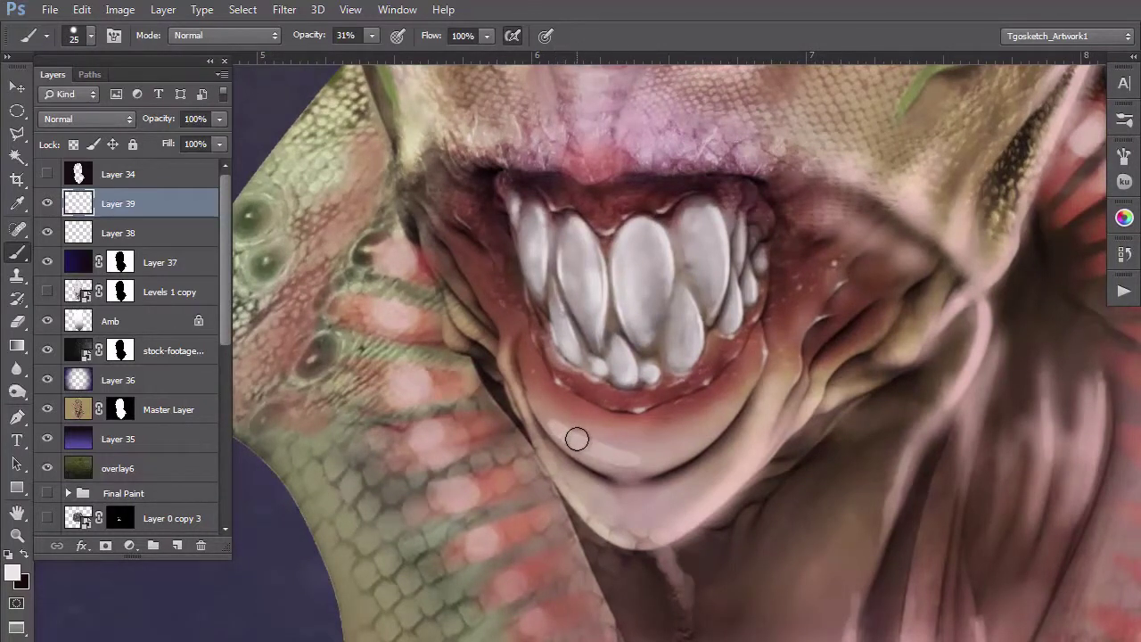
key(ctrl+z)
Step: Sample the lower lip's pink skin tone and paint a soft highlight across the lip with a 20 px brush
alt+click(572, 424)
drag(552, 415, 633, 443)
mouse_move(558, 412)
mouse_down()
mouse_move(598, 448)
mouse_move(643, 447)
mouse_up()
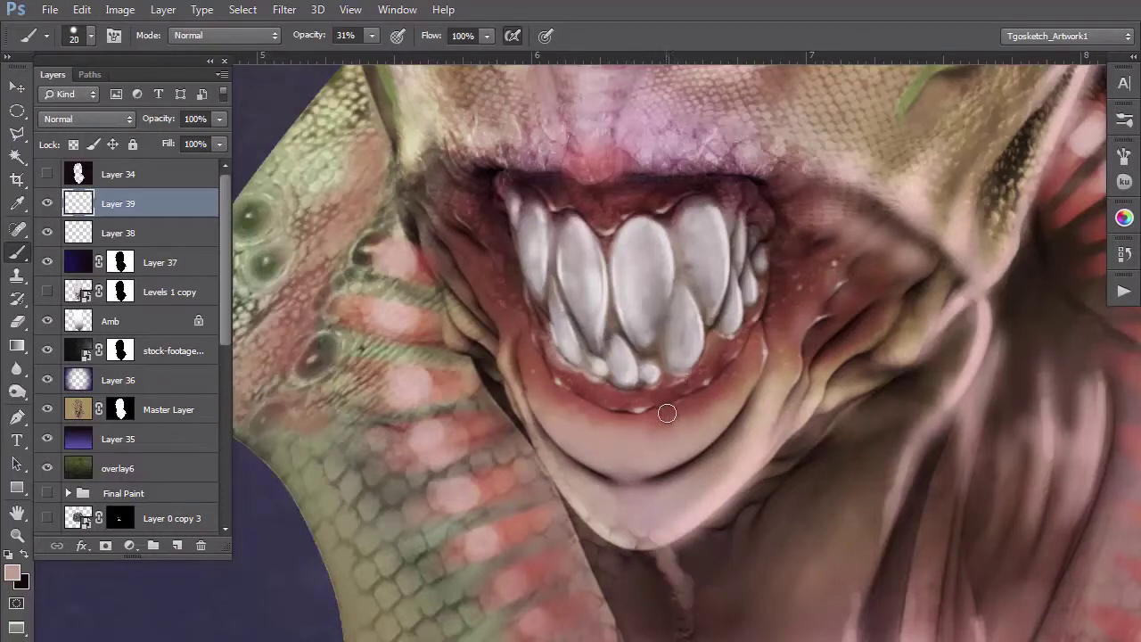
Step: Reduce the brush to 9 px and its opacity to 12%, and paint fine, soft strokes around the lower lip
key(bracketleft)
key(bracketleft)
key(bracketleft)
key(bracketleft)
key(bracketleft)
key(bracketright)
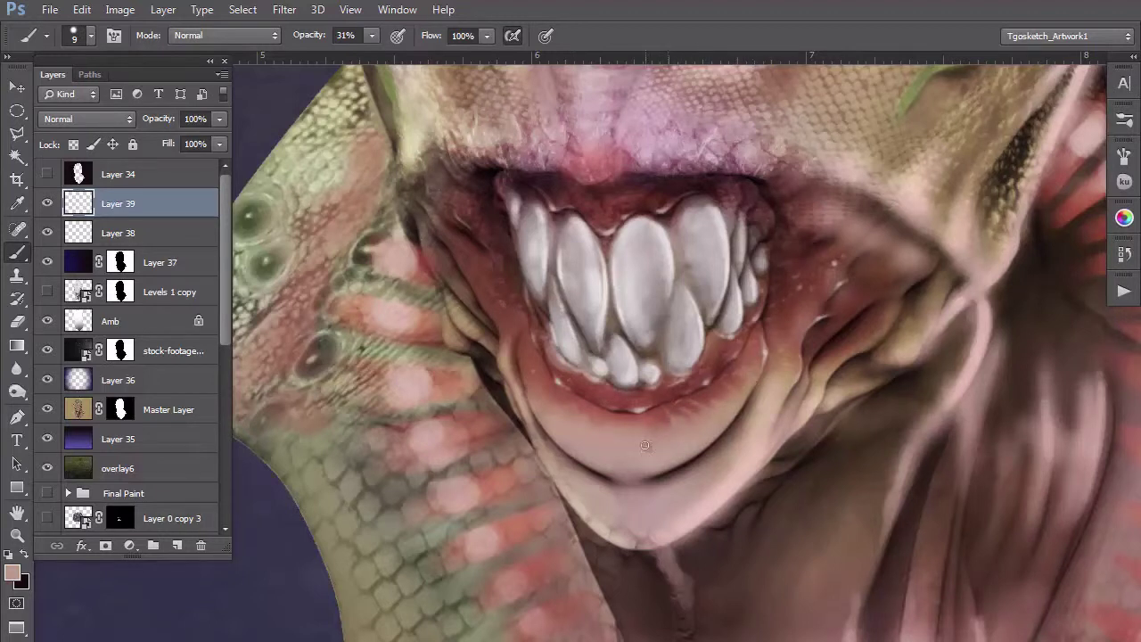
click(371, 38)
drag(372, 56, 357, 57)
click(546, 374)
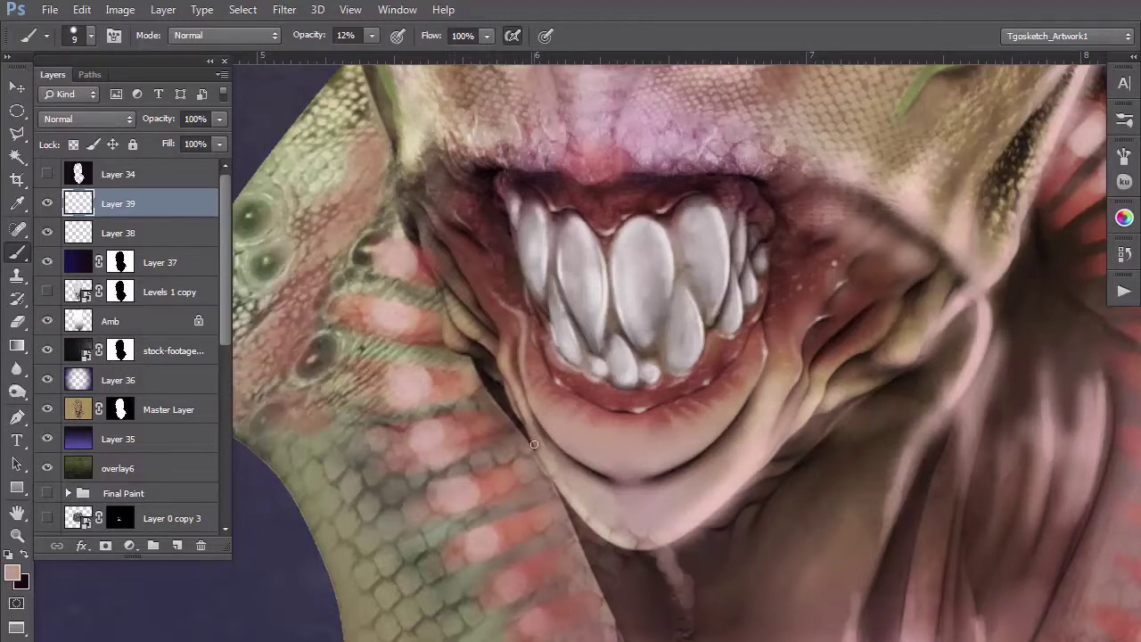
Step: Sample the brownish cheek tone and paint over the skin right of the mouth with a 25 px brush at 69% opacity
click(840, 216)
key(bracketright)
key(bracketright)
key(bracketright)
key(bracketright)
key(6)
key(9)
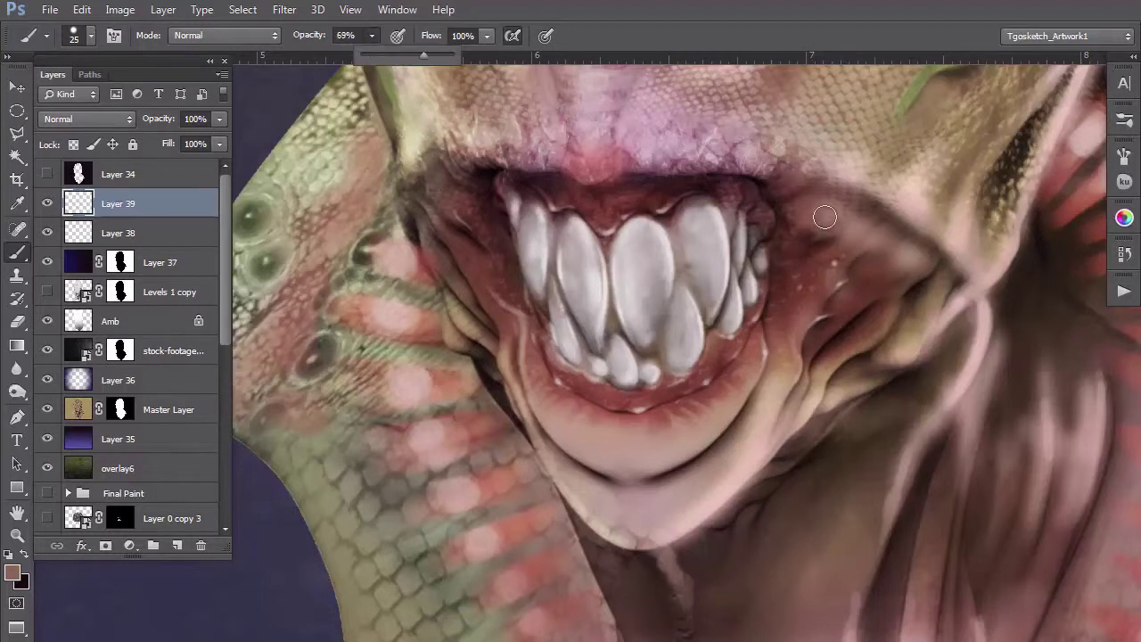
mouse_move(820, 190)
mouse_down()
mouse_move(853, 217)
mouse_move(778, 185)
mouse_move(786, 198)
mouse_move(859, 209)
mouse_move(869, 260)
mouse_up()
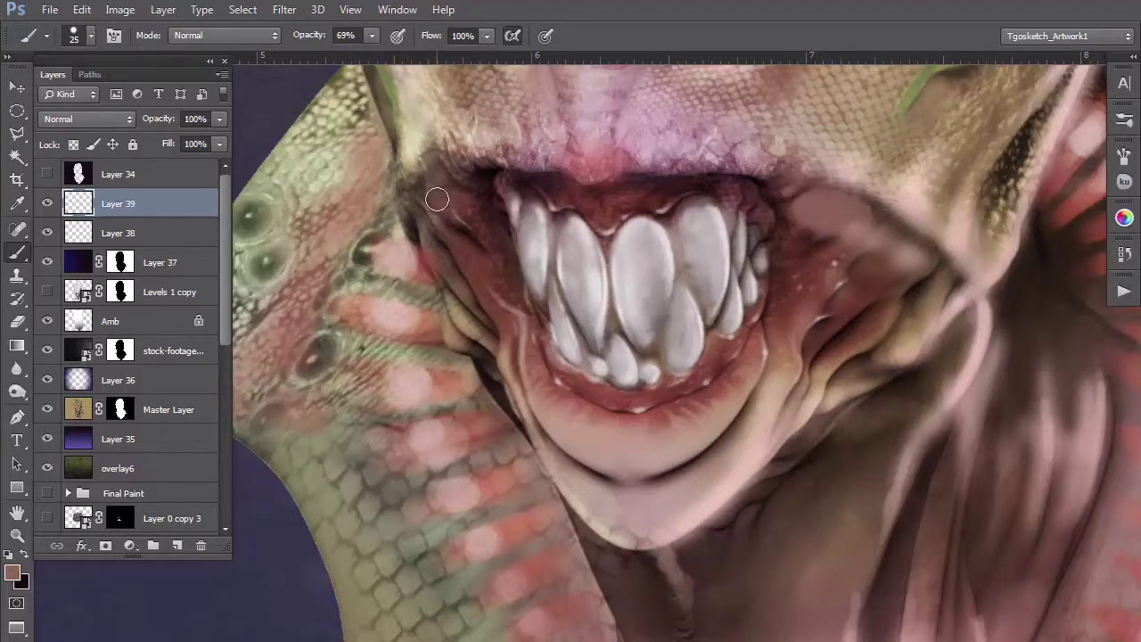
Step: Sample the skin tone beside the left corner of the mouth and reduce the brush to 9 px
alt+click(459, 238)
key(bracketleft)
key(bracketleft)
key(bracketleft)
key(bracketleft)
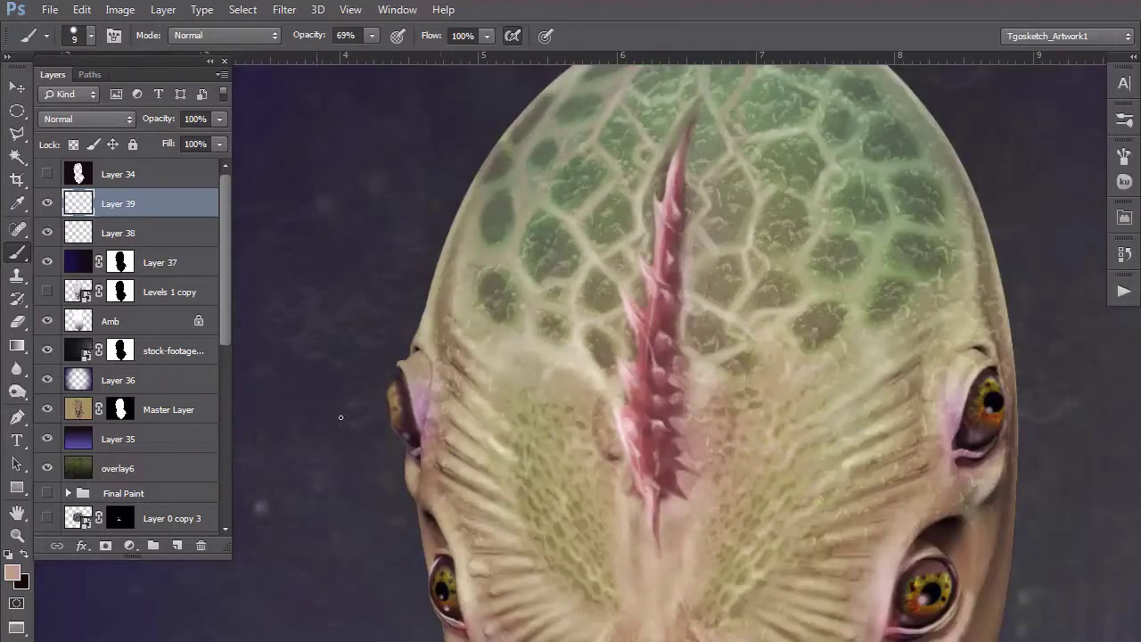
Step: Set the foreground colour to a light beige and enlarge the brush to 40 px
click(12, 573)
click(416, 196)
key(Return)
key(bracketright)
key(bracketright)
key(bracketright)
key(bracketright)
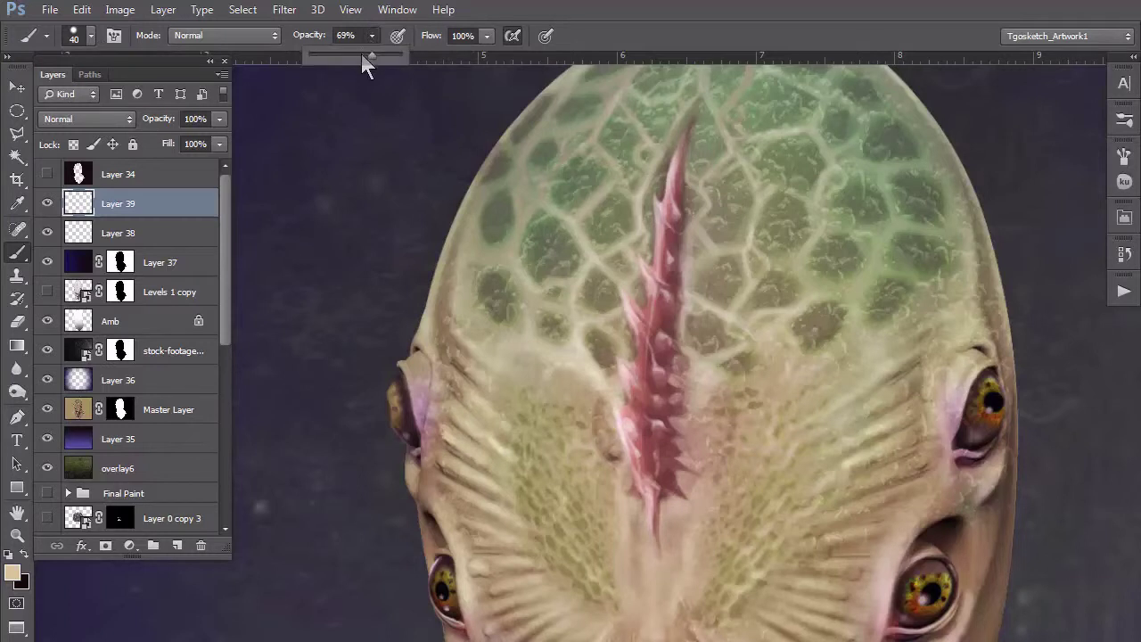
Step: Set the brush opacity to 35%, its flow to 41% and its size to 60 px
drag(366, 58, 343, 57)
click(487, 36)
drag(487, 57, 434, 59)
click(493, 329)
key(])
key(])
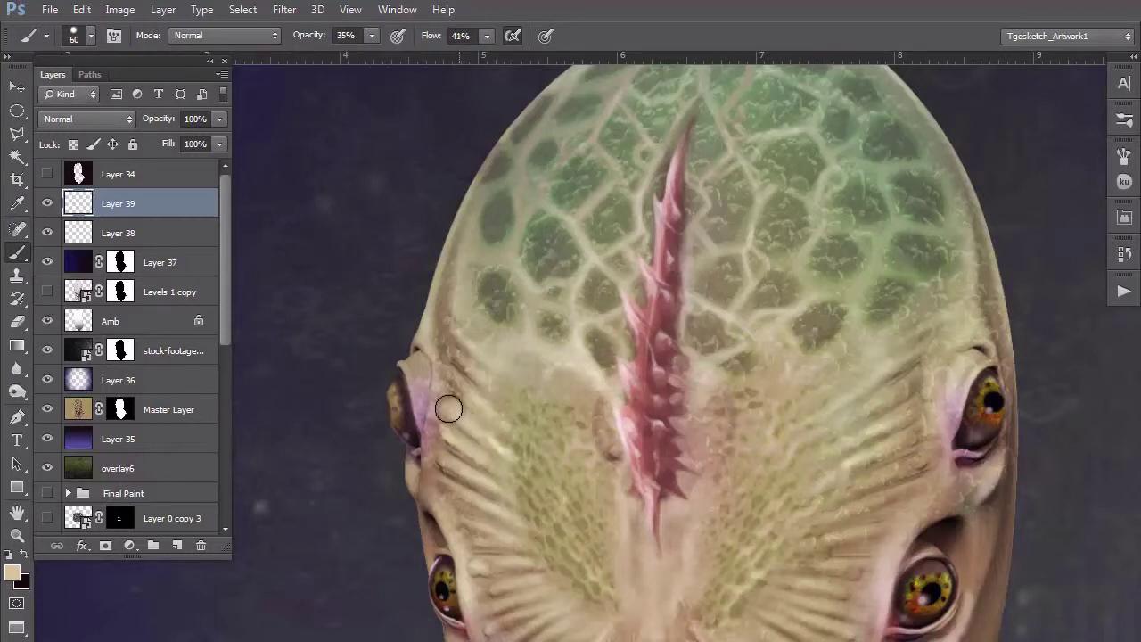
Step: Add a new layer above Layer 39 with the Linear Dodge (Add) blend mode
click(174, 544)
click(86, 119)
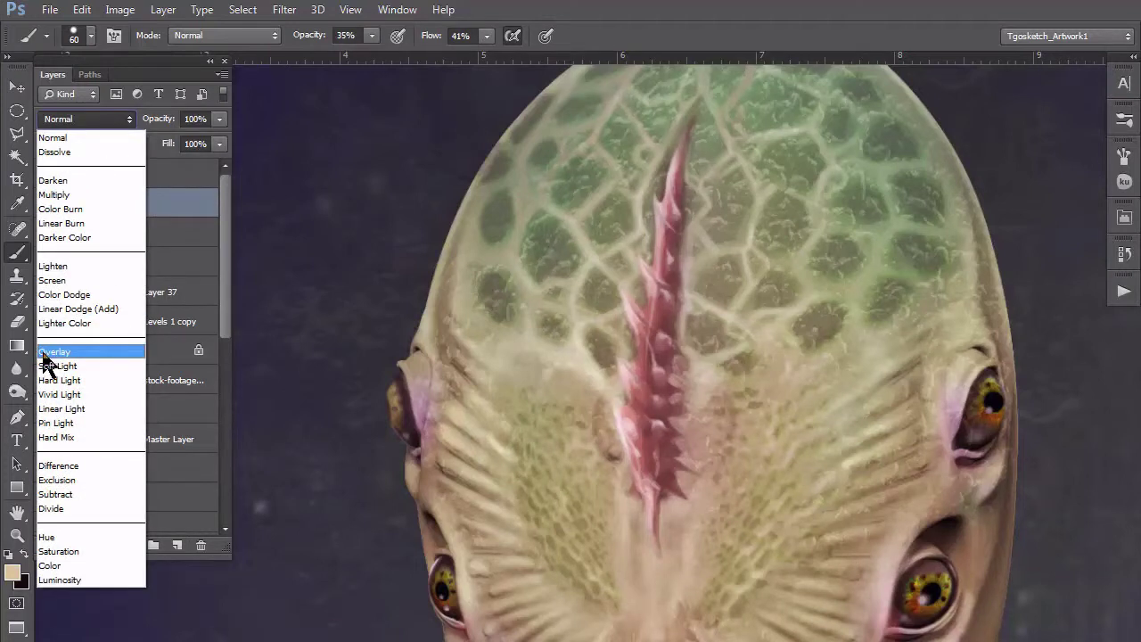
click(63, 308)
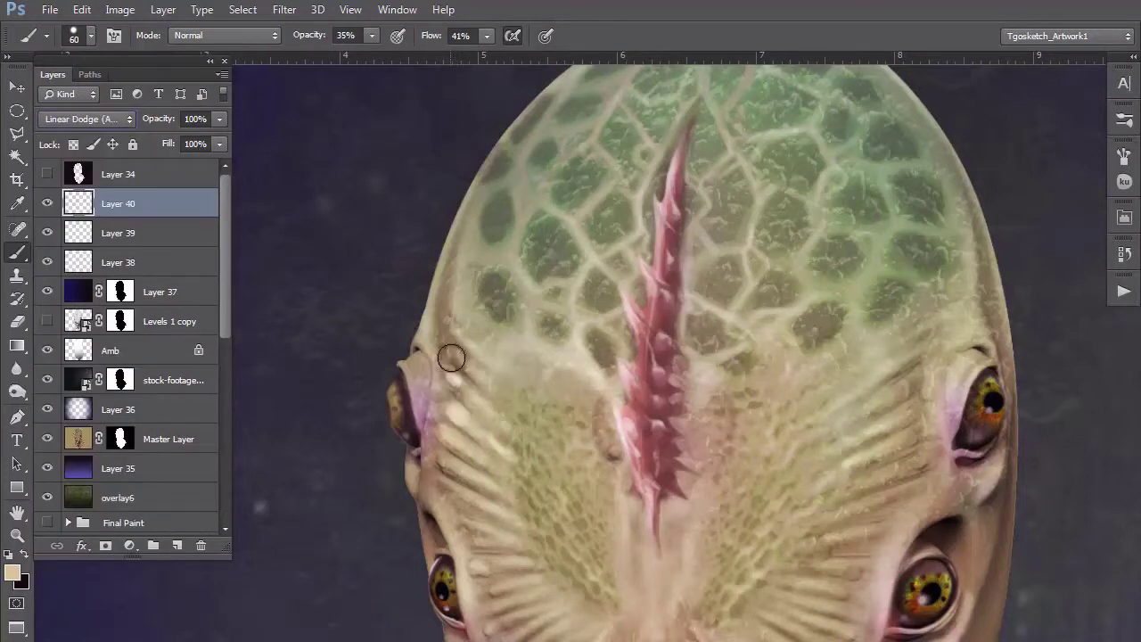
Step: Paint beige glow highlights on the outer tips of the upper skin ridges on the left side of the forehead
drag(456, 353, 464, 366)
drag(451, 327, 457, 336)
mouse_move(446, 434)
mouse_down()
mouse_move(460, 446)
mouse_move(459, 471)
mouse_up()
mouse_move(452, 486)
mouse_down()
mouse_move(463, 532)
mouse_move(471, 522)
mouse_move(452, 478)
mouse_move(464, 517)
mouse_move(455, 514)
mouse_move(492, 529)
mouse_up()
click(457, 491)
Step: Reduce the brush to 30 px and dab highlights on the tips of the lower forehead ridges on the left side
key(bracketleft)
key(bracketleft)
key(bracketleft)
click(478, 565)
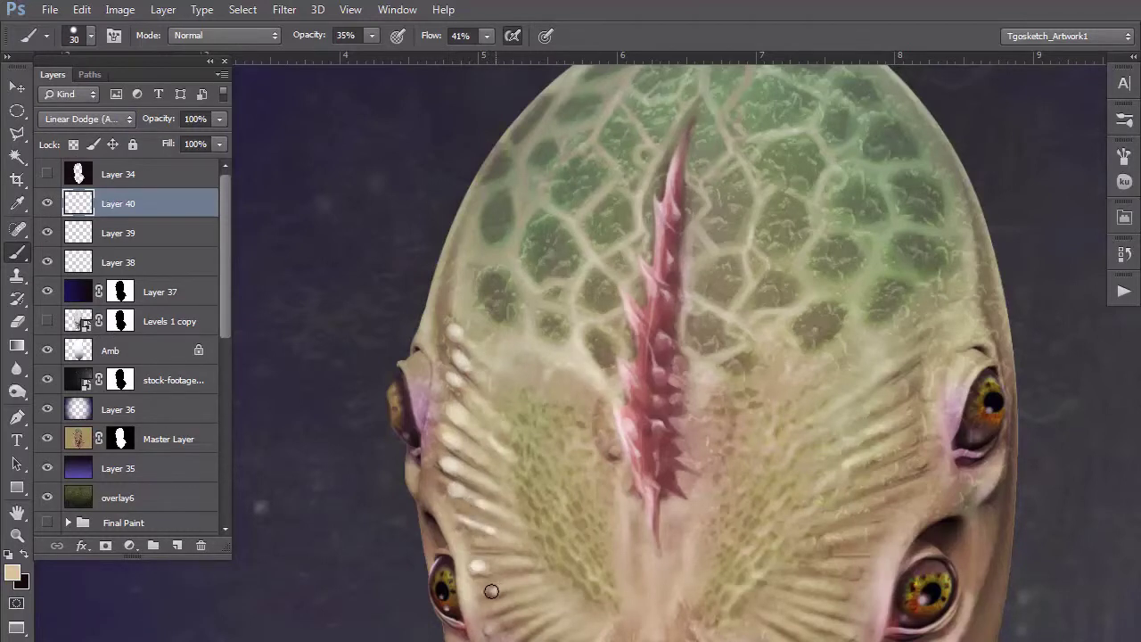
click(495, 592)
click(489, 631)
click(508, 621)
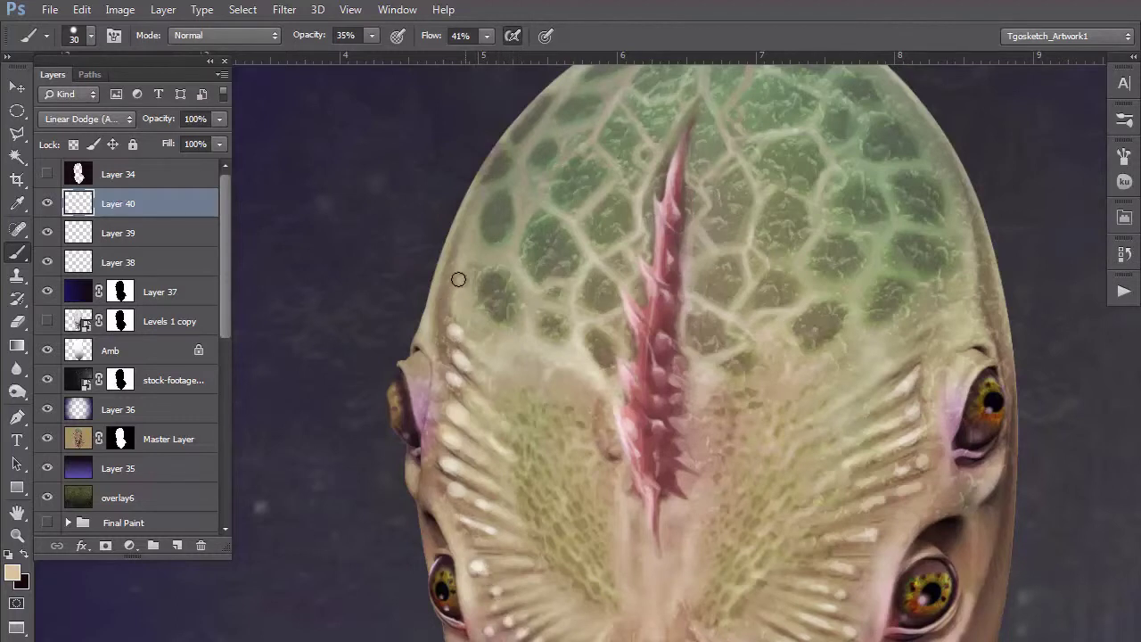
Step: Paint highlights on the left temple and in two green scale cells, plus one long stroke from the background across the left side
drag(462, 258, 456, 301)
drag(502, 237, 490, 239)
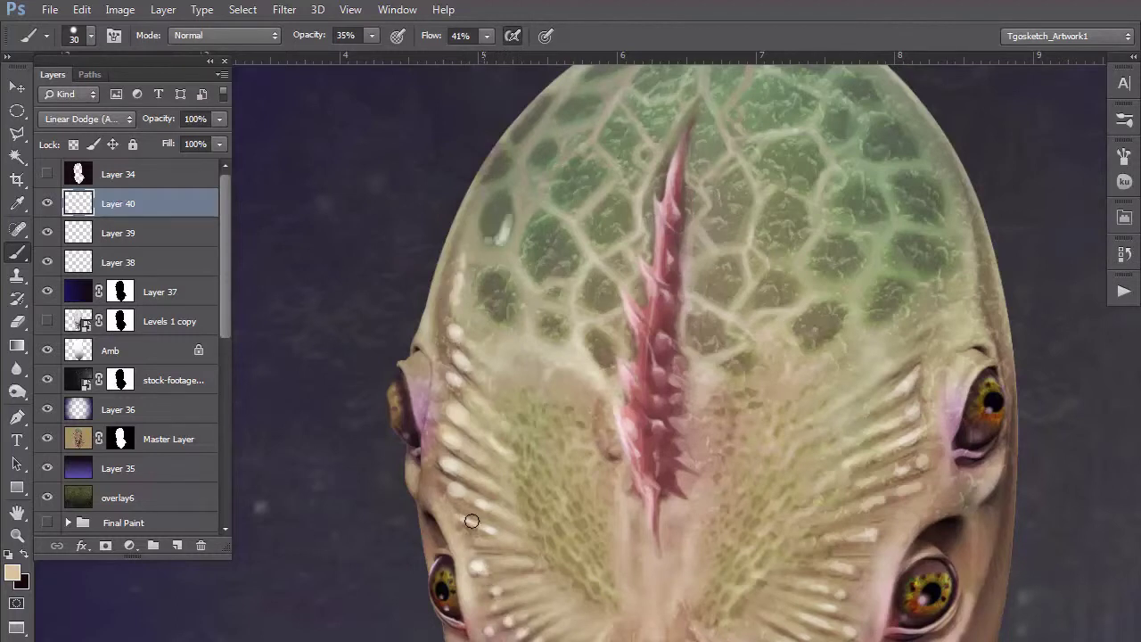
drag(346, 446, 472, 527)
drag(872, 322, 866, 306)
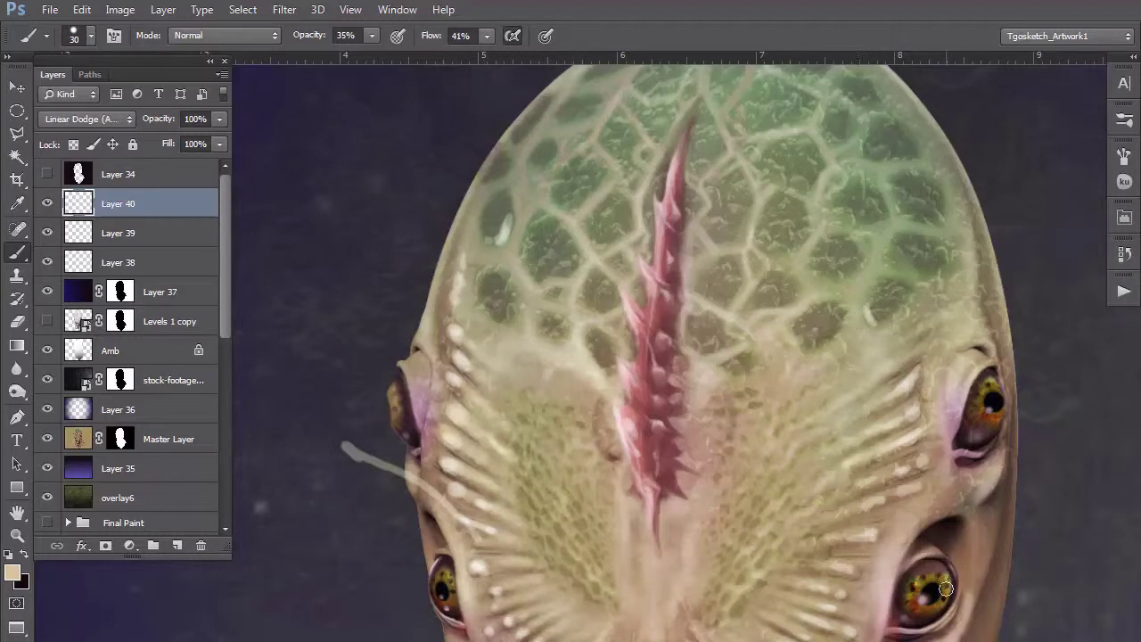
Step: Undo the stray stroke across the background and highlight the edges of the scale cells beside the red crest on the left side
key(ctrl+z)
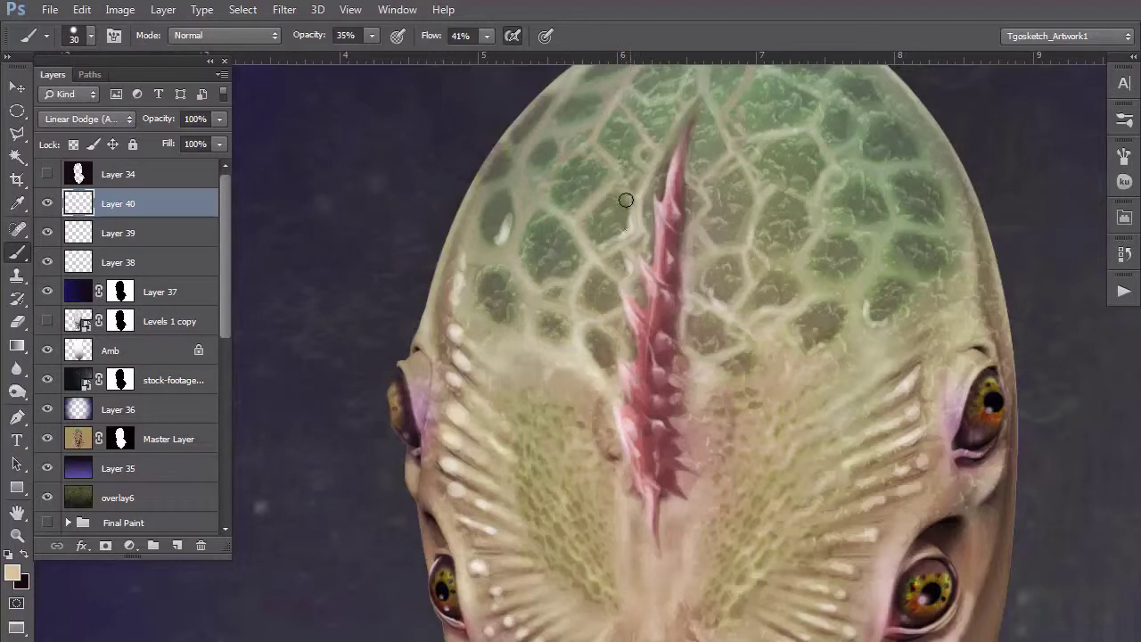
mouse_move(599, 178)
mouse_down()
mouse_move(575, 214)
mouse_move(550, 195)
mouse_move(575, 210)
mouse_move(599, 182)
mouse_move(577, 211)
mouse_move(577, 266)
mouse_move(545, 284)
mouse_move(535, 271)
mouse_move(579, 260)
mouse_move(554, 189)
mouse_up()
scroll(553, 196, down, 5)
scroll(548, 214, up, 3)
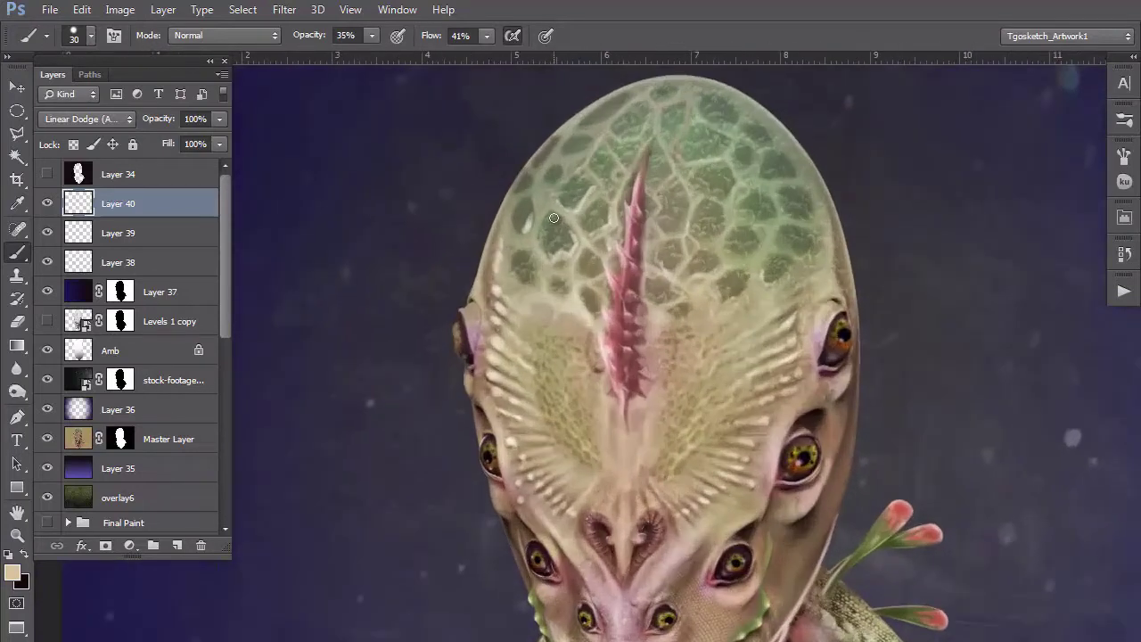
drag(501, 270, 457, 627)
scroll(598, 527, up, 3)
drag(461, 576, 483, 300)
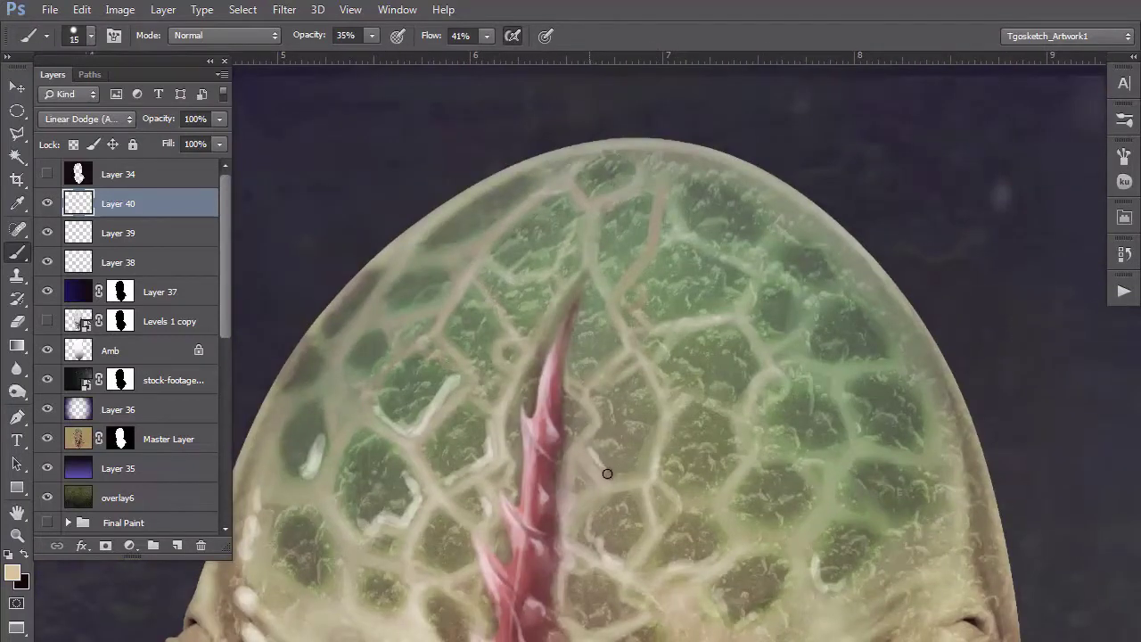
Step: Switch to a textured 36 px brush preset and highlight the edge of the scale cell just right of the red crest
key(bracketleft)
click(91, 37)
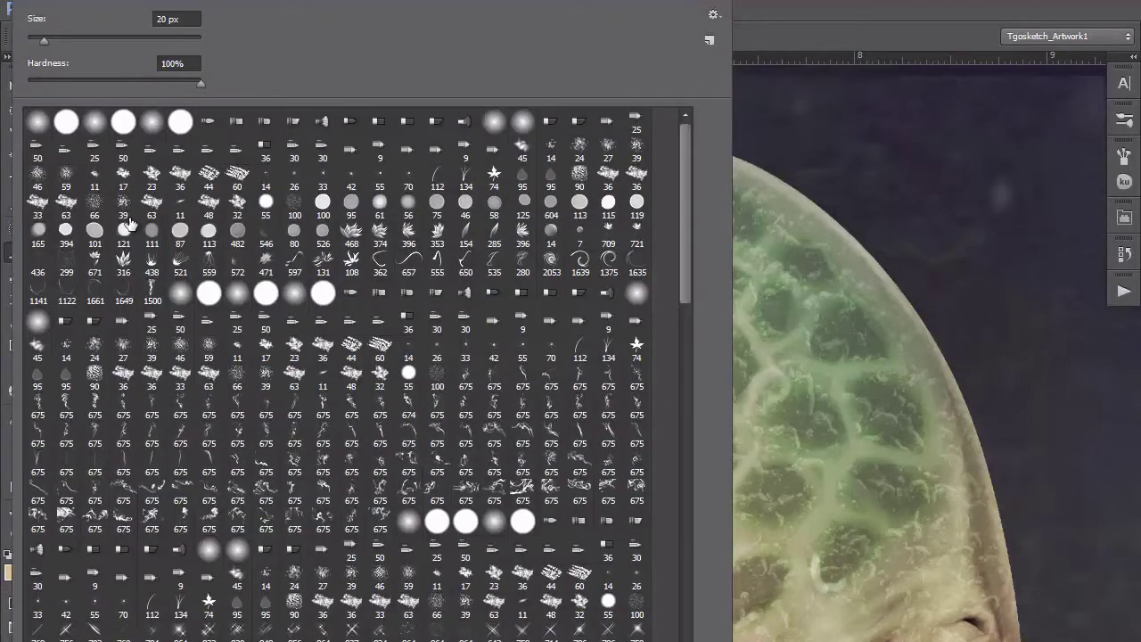
click(180, 173)
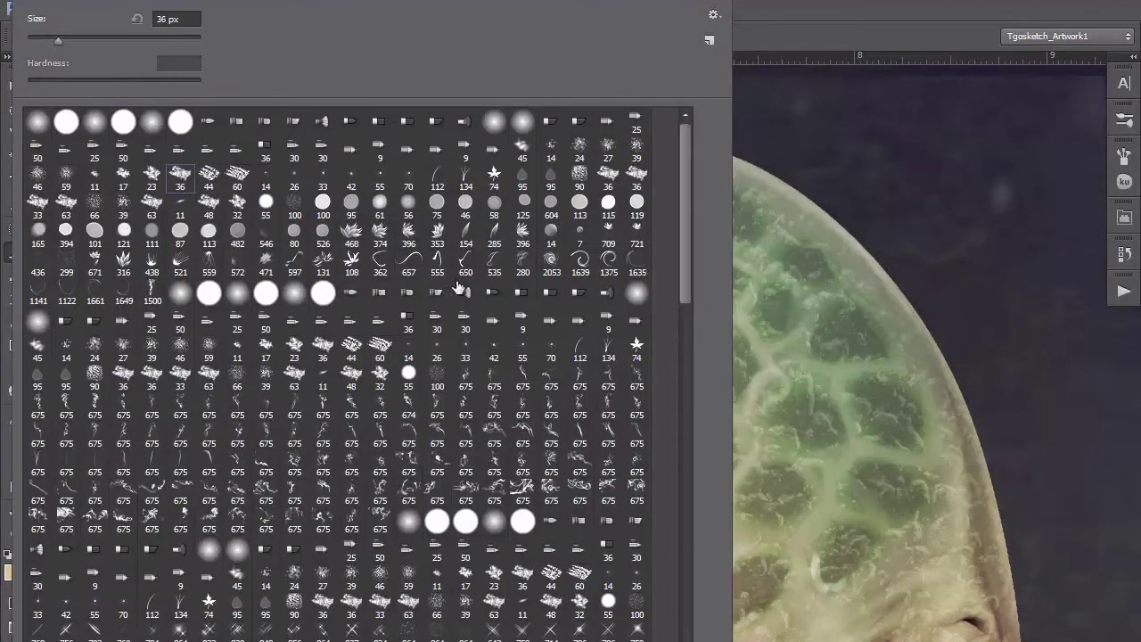
click(732, 49)
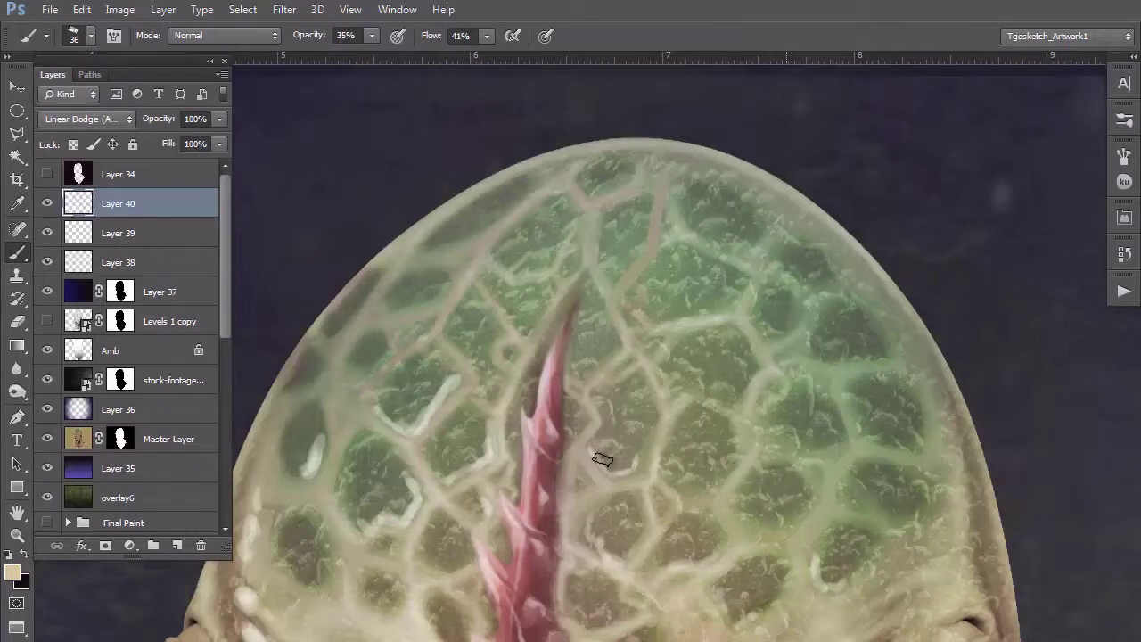
drag(608, 466, 597, 427)
Step: Reduce the brush to 20 px and paint highlights along the lower and left edges of the scale cells right of the crest
key(bracketleft)
key(bracketleft)
key(bracketleft)
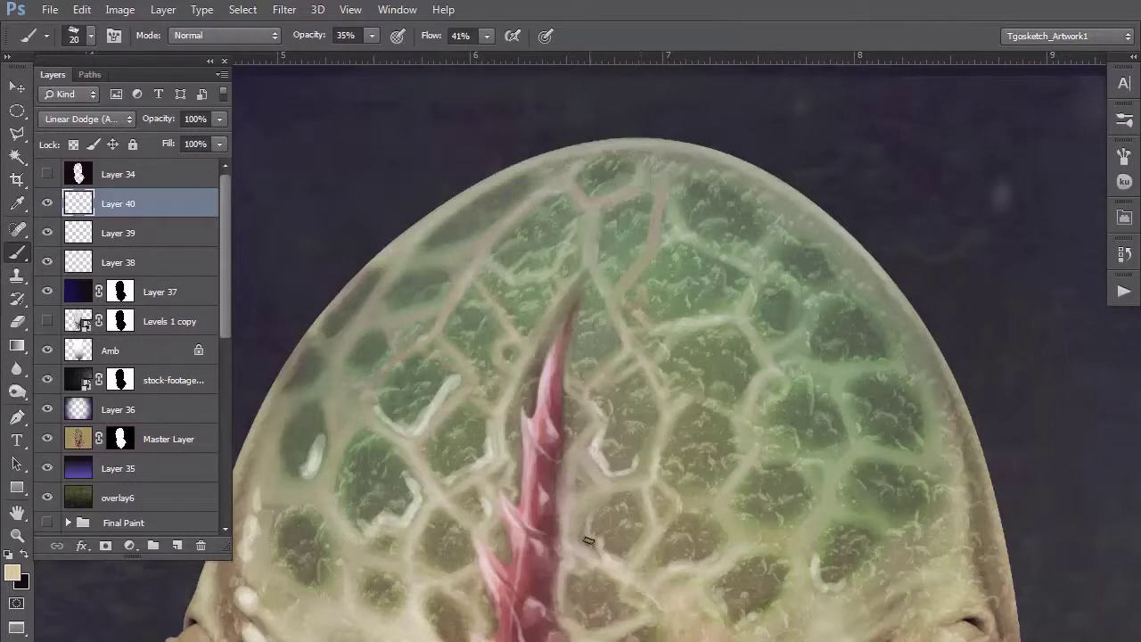
mouse_move(609, 552)
mouse_down()
mouse_move(593, 539)
mouse_move(593, 511)
mouse_up()
mouse_move(711, 492)
mouse_down()
mouse_move(665, 479)
mouse_move(664, 453)
mouse_up()
mouse_move(663, 539)
mouse_down()
mouse_move(671, 564)
mouse_move(657, 551)
mouse_move(670, 530)
mouse_up()
mouse_move(664, 380)
mouse_down()
mouse_move(742, 400)
mouse_move(657, 378)
mouse_move(650, 357)
mouse_up()
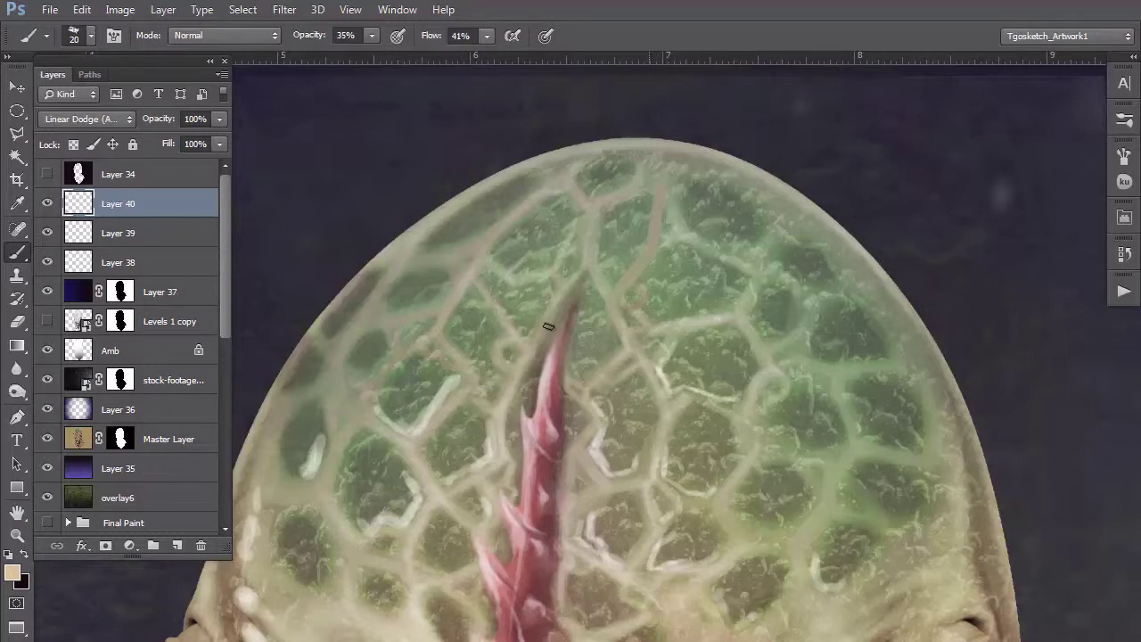
Step: Highlight the cell edge at the crest's tip and the lower edges of the scale cells across the left side of the head
drag(576, 342, 577, 378)
mouse_move(498, 371)
mouse_down()
mouse_move(486, 396)
mouse_move(448, 342)
mouse_move(465, 294)
mouse_move(508, 314)
mouse_move(488, 290)
mouse_move(532, 323)
mouse_move(537, 272)
mouse_move(495, 250)
mouse_move(520, 219)
mouse_up()
mouse_move(364, 381)
mouse_down()
mouse_move(299, 477)
mouse_move(285, 458)
mouse_move(285, 470)
mouse_move(328, 445)
mouse_move(321, 408)
mouse_move(307, 508)
mouse_move(330, 586)
mouse_move(277, 562)
mouse_move(318, 586)
mouse_move(329, 576)
mouse_move(366, 592)
mouse_move(384, 611)
mouse_move(405, 600)
mouse_move(404, 580)
mouse_move(441, 629)
mouse_up()
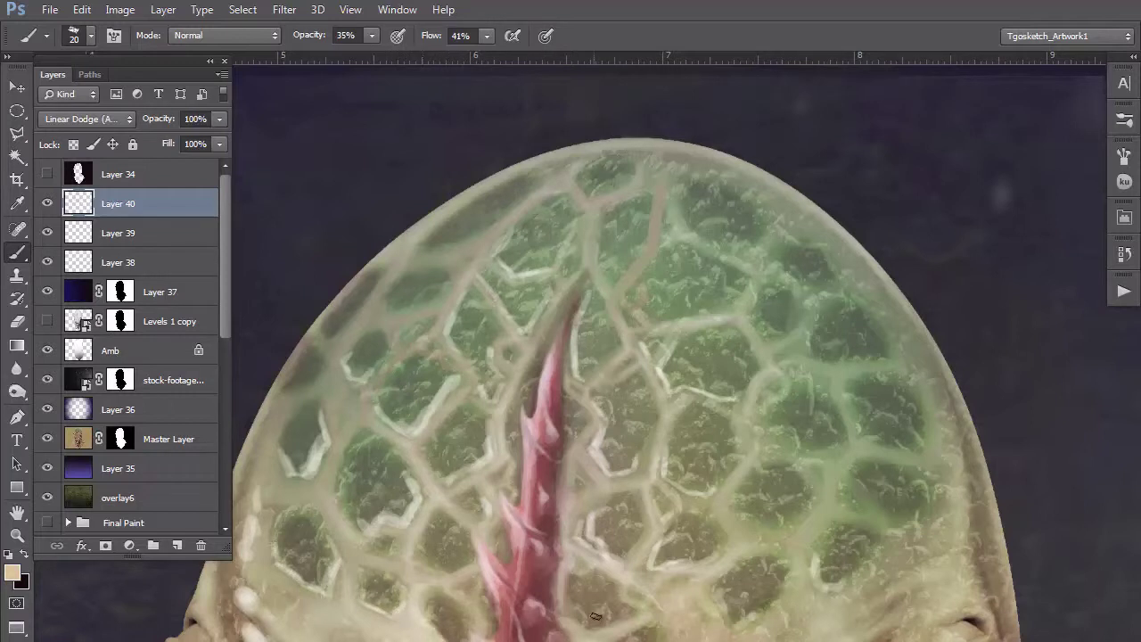
Step: Paint highlights along the lower edges of the lower and outer scale cells on the right side of the head
drag(572, 617, 628, 618)
mouse_move(567, 590)
mouse_down()
mouse_move(592, 628)
mouse_move(628, 617)
mouse_up()
mouse_move(716, 591)
mouse_down()
mouse_move(815, 555)
mouse_move(848, 511)
mouse_move(835, 497)
mouse_move(858, 476)
mouse_move(892, 516)
mouse_up()
mouse_move(810, 509)
mouse_down()
mouse_move(787, 533)
mouse_move(736, 512)
mouse_move(740, 477)
mouse_up()
mouse_move(789, 439)
mouse_down()
mouse_move(764, 446)
mouse_move(835, 448)
mouse_move(845, 397)
mouse_up()
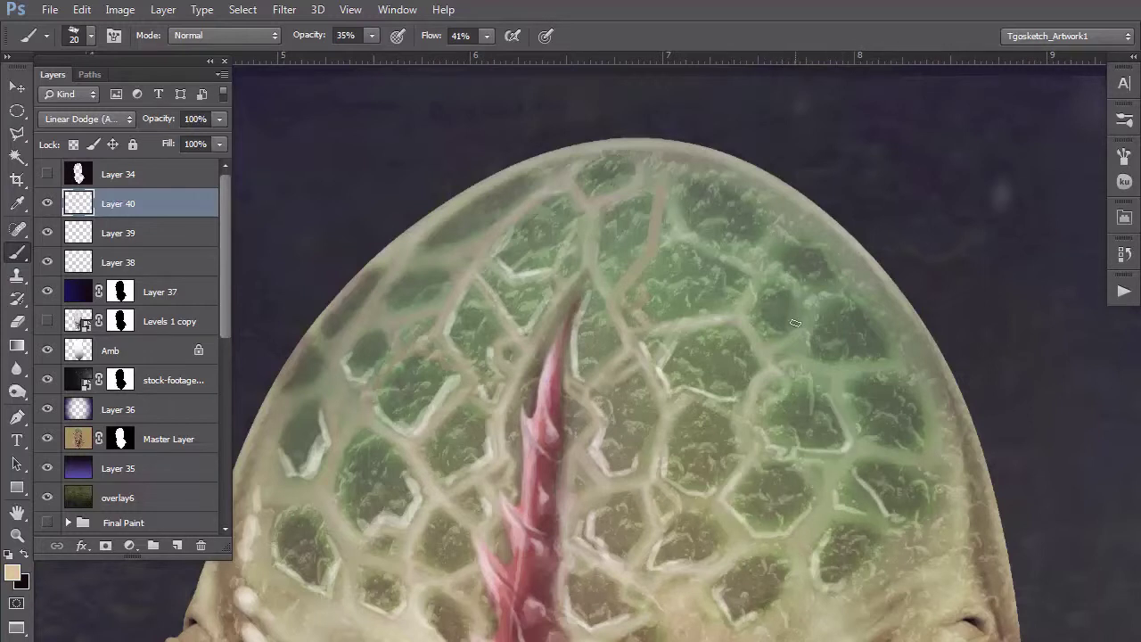
Step: Switch the paint colour to olive green and highlight the lower edge of the nose tip above the mouth
scroll(794, 322, down, 3)
drag(531, 462, 651, 375)
drag(641, 443, 541, 350)
scroll(643, 499, up, 5)
mouse_move(636, 507)
mouse_down()
mouse_move(656, 515)
mouse_move(659, 549)
mouse_move(649, 634)
mouse_up()
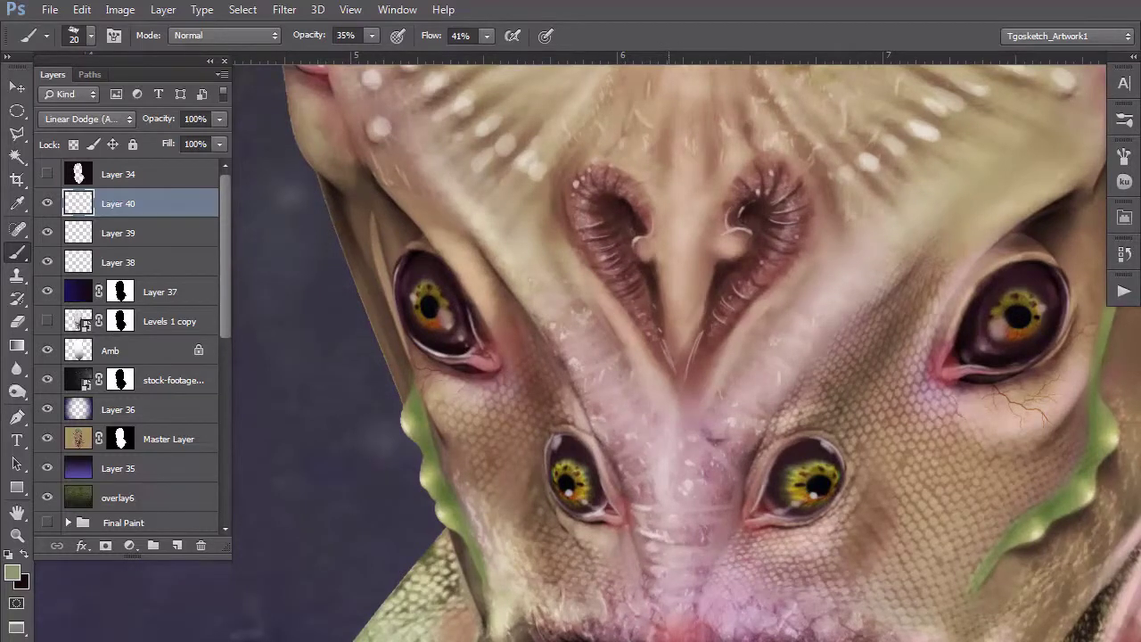
drag(538, 588, 525, 429)
drag(611, 480, 579, 480)
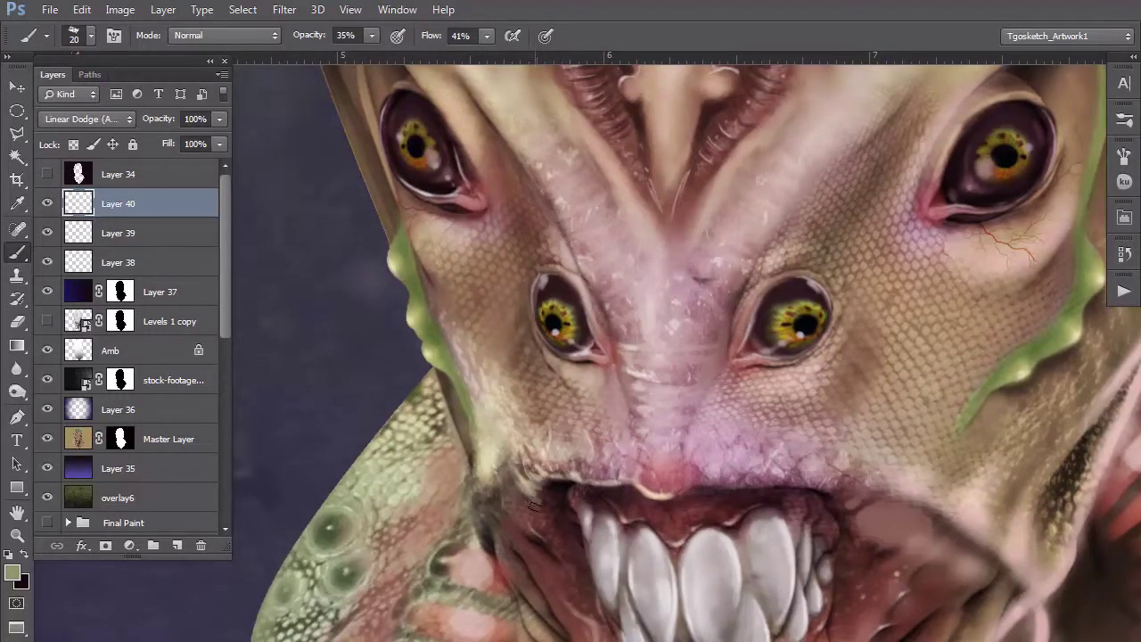
drag(642, 487, 687, 490)
Step: Highlight the left cheek edge, the left side of the nose bridge and the left edge of the mouth and lower lip
drag(491, 514, 458, 435)
mouse_move(570, 249)
mouse_down()
mouse_move(596, 406)
mouse_move(626, 493)
mouse_move(541, 270)
mouse_move(611, 422)
mouse_move(626, 584)
mouse_up()
mouse_move(511, 579)
mouse_down()
mouse_move(497, 550)
mouse_move(465, 556)
mouse_move(465, 490)
mouse_move(484, 579)
mouse_up()
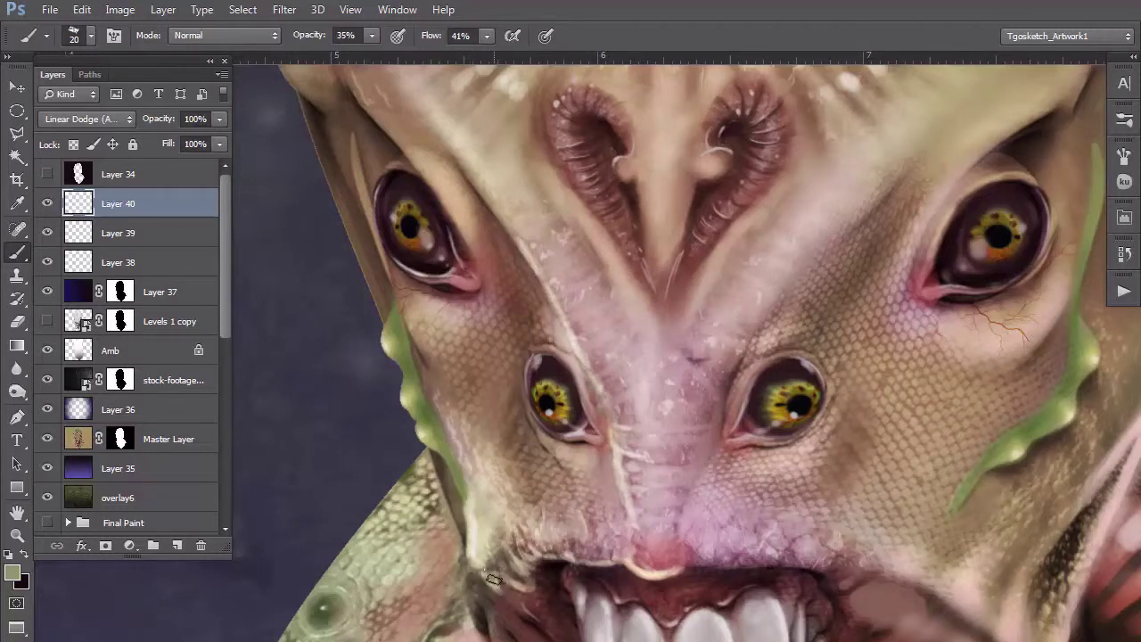
drag(466, 533, 426, 370)
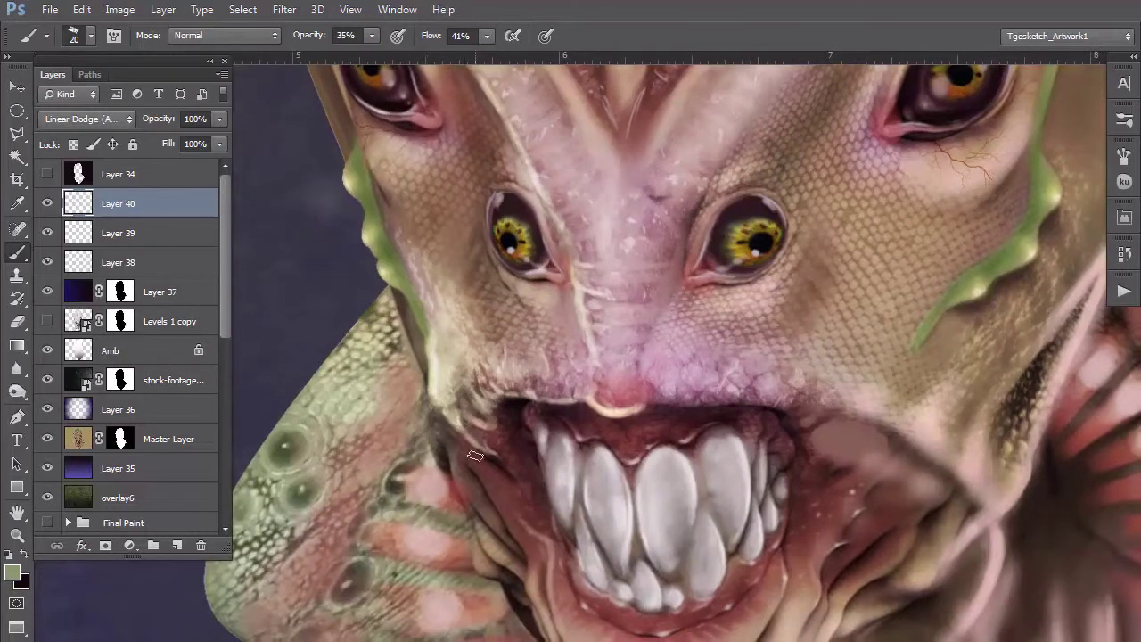
mouse_move(459, 435)
mouse_down()
mouse_move(493, 498)
mouse_move(478, 481)
mouse_move(494, 471)
mouse_move(487, 489)
mouse_move(475, 483)
mouse_move(480, 470)
mouse_move(526, 569)
mouse_move(540, 560)
mouse_move(533, 579)
mouse_move(548, 618)
mouse_move(548, 581)
mouse_move(569, 631)
mouse_move(558, 594)
mouse_move(589, 632)
mouse_up()
Step: Reduce the brush to 9 px and paint fine highlights on the chin's left contour, the lower lip and the folds at the left mouth corner
key(bracketleft)
key(bracketright)
key(bracketleft)
key(bracketleft)
scroll(558, 593, down, 1)
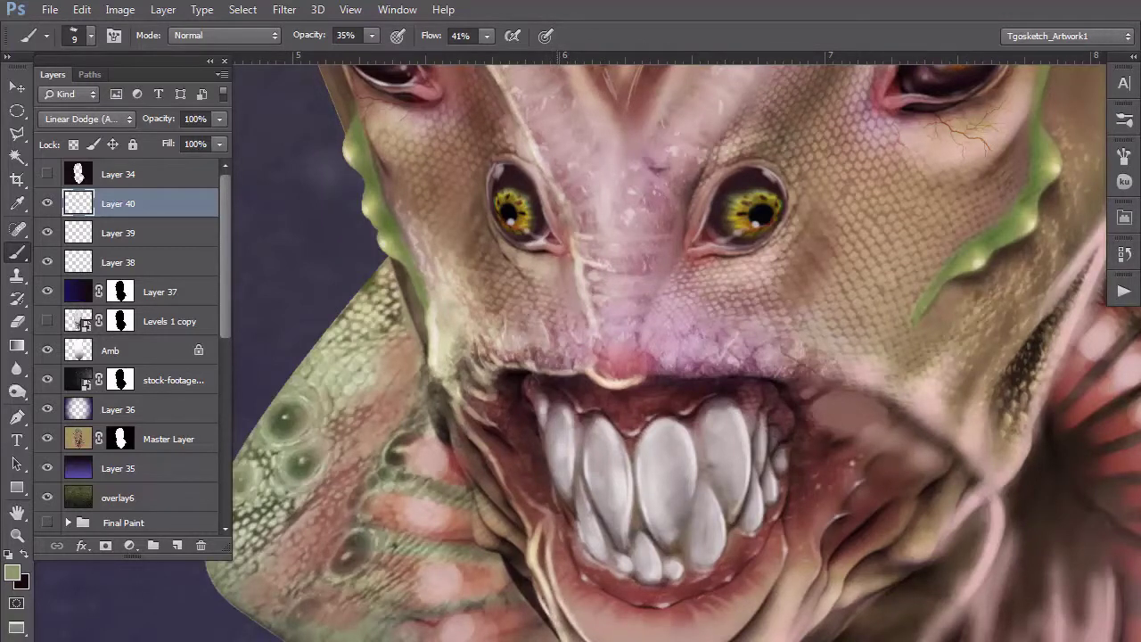
drag(521, 586, 470, 438)
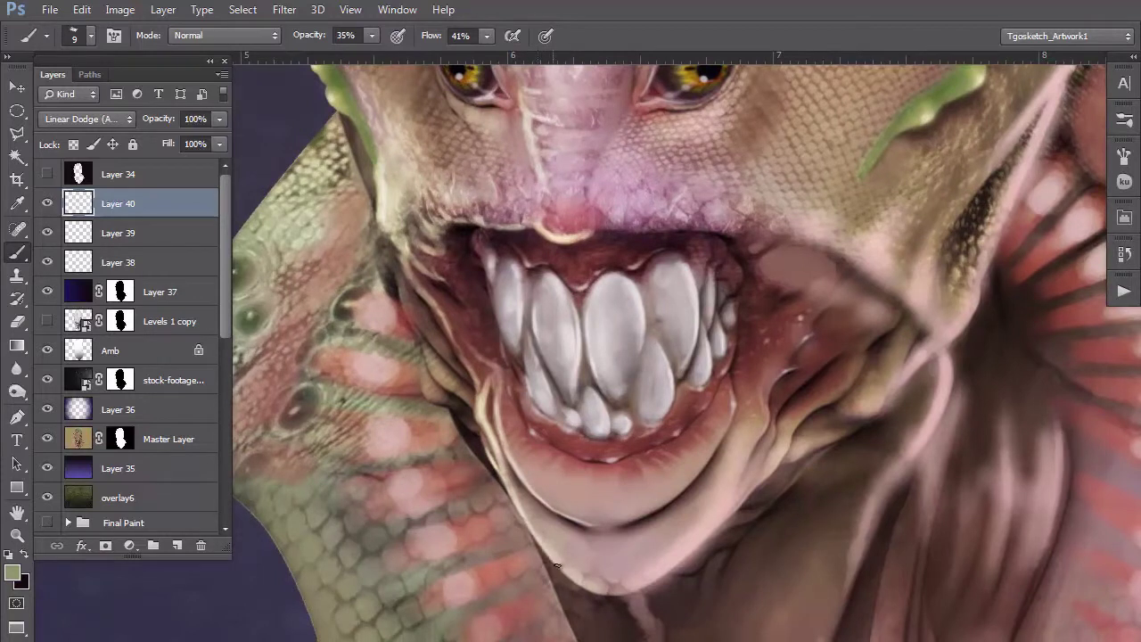
drag(559, 566, 594, 592)
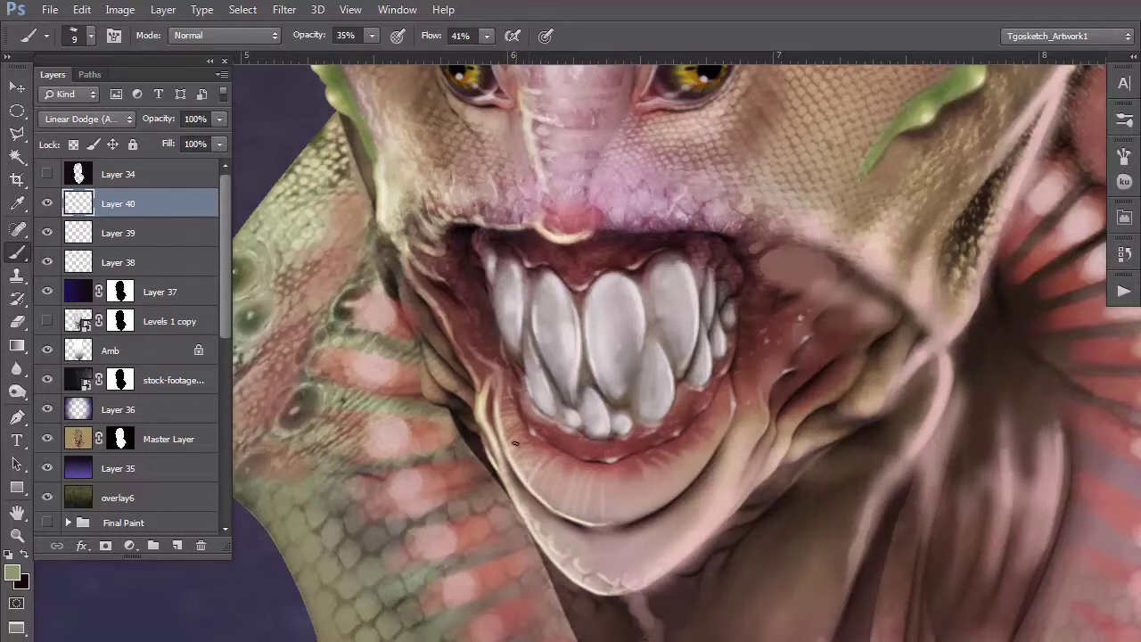
drag(479, 415, 491, 453)
drag(461, 374, 417, 322)
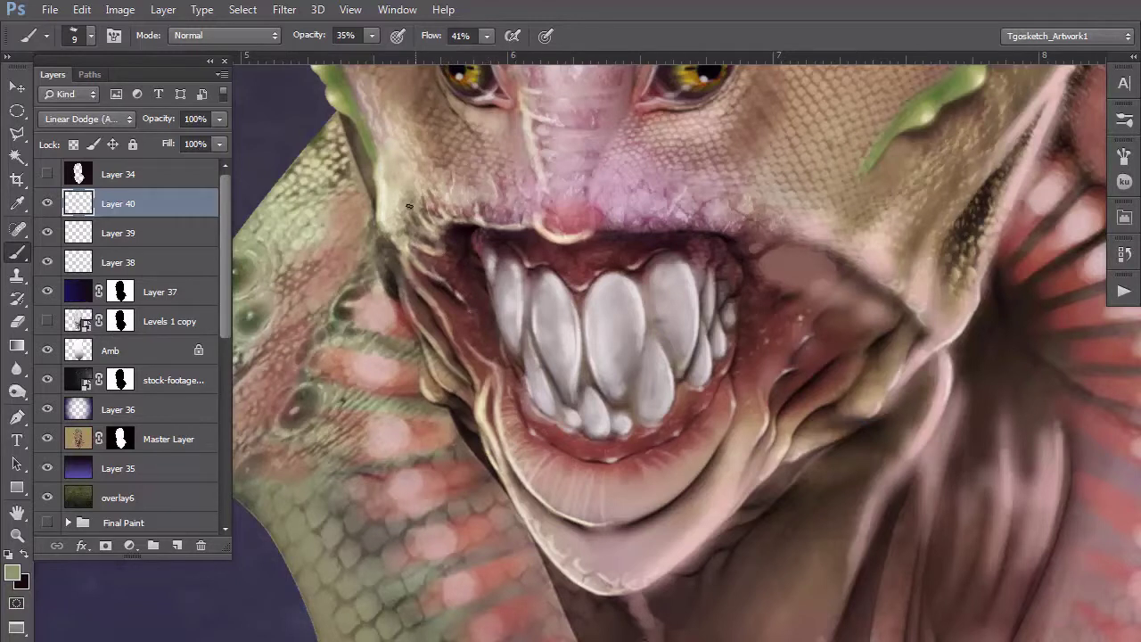
Step: Highlight the skin edge between the lower left eye and the green fin on the cheek
scroll(421, 185, down, 5)
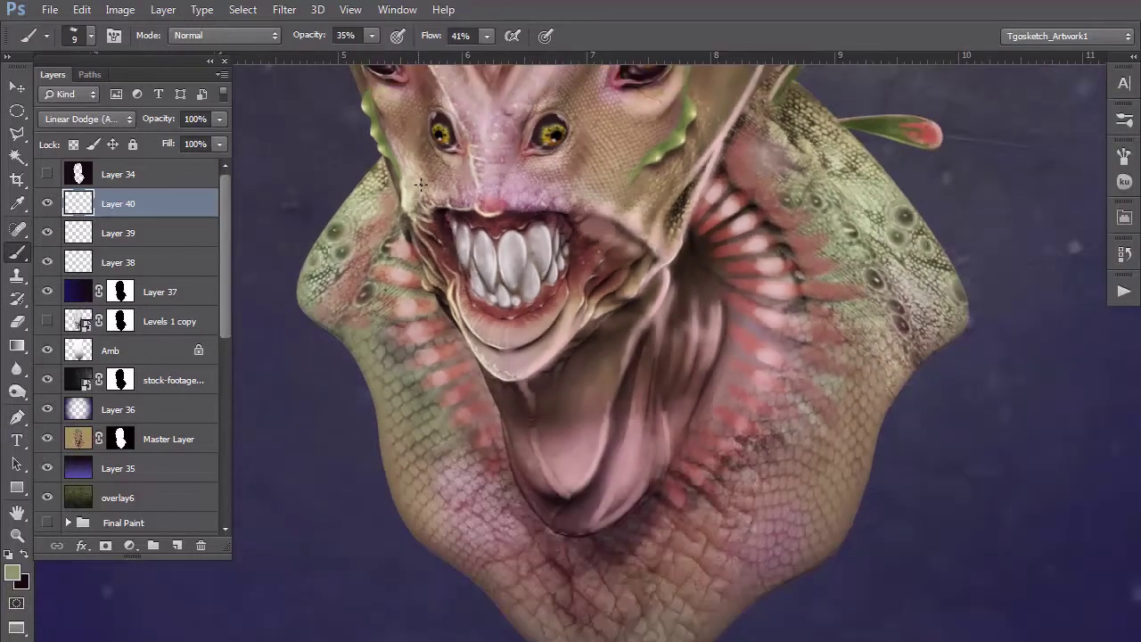
scroll(421, 185, up, 1)
drag(375, 303, 575, 520)
scroll(576, 520, down, 2)
scroll(534, 513, up, 4)
scroll(554, 586, up, 4)
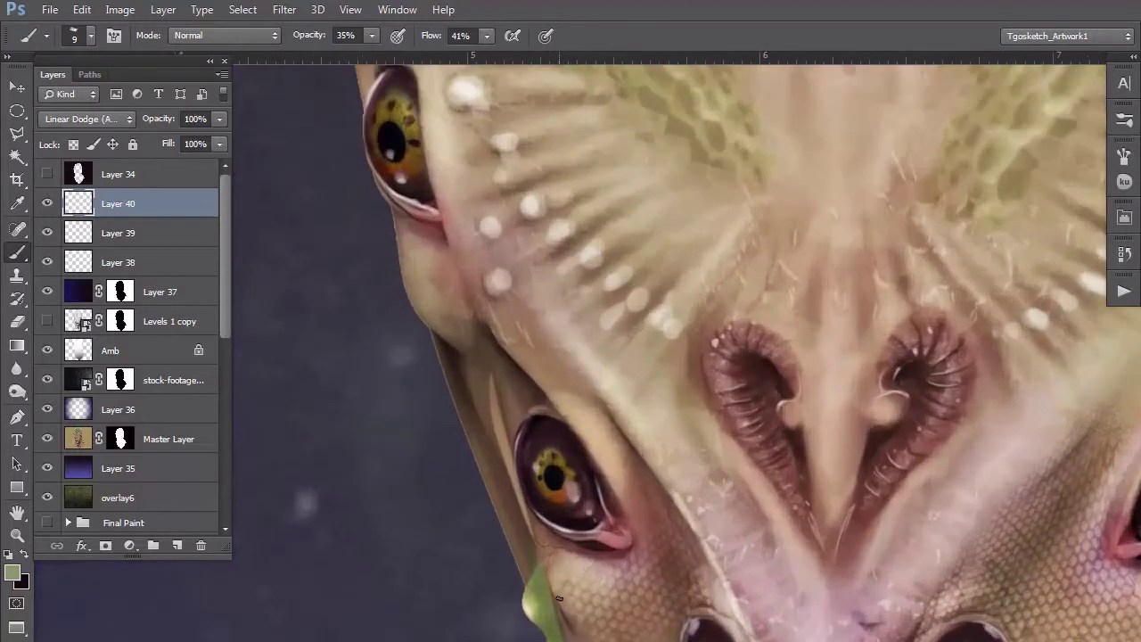
drag(538, 544, 547, 574)
drag(535, 524, 560, 600)
drag(544, 520, 572, 537)
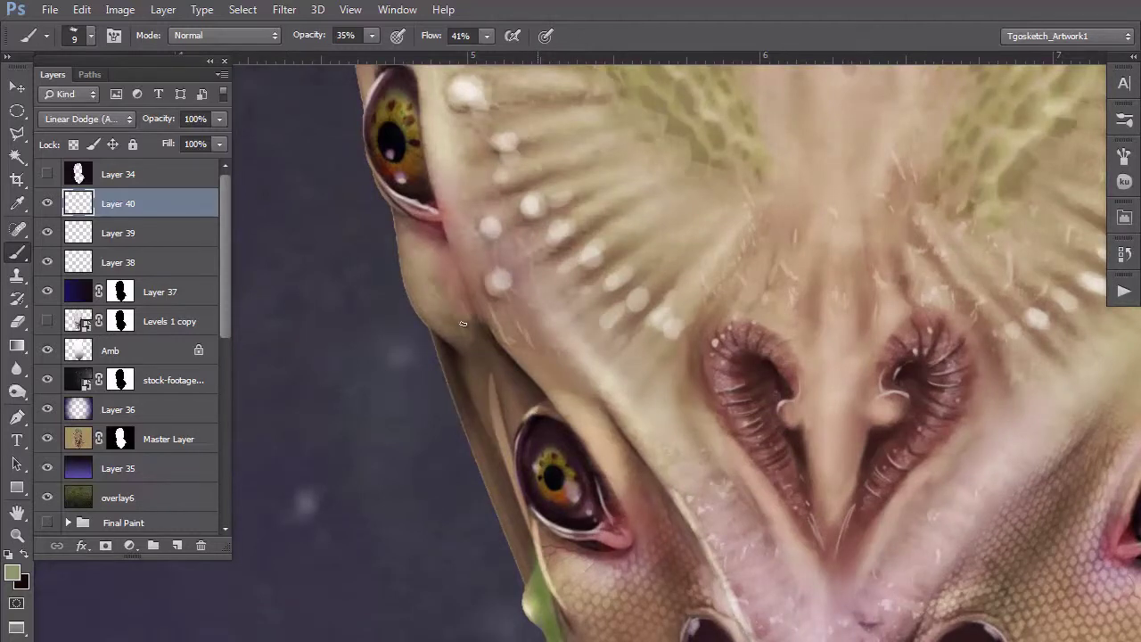
Step: Paint a thin highlight along the brow ridge above the lower left eye
mouse_move(516, 364)
mouse_down()
mouse_move(569, 420)
mouse_move(516, 359)
mouse_up()
mouse_move(586, 447)
mouse_down()
mouse_move(563, 406)
mouse_move(596, 461)
mouse_up()
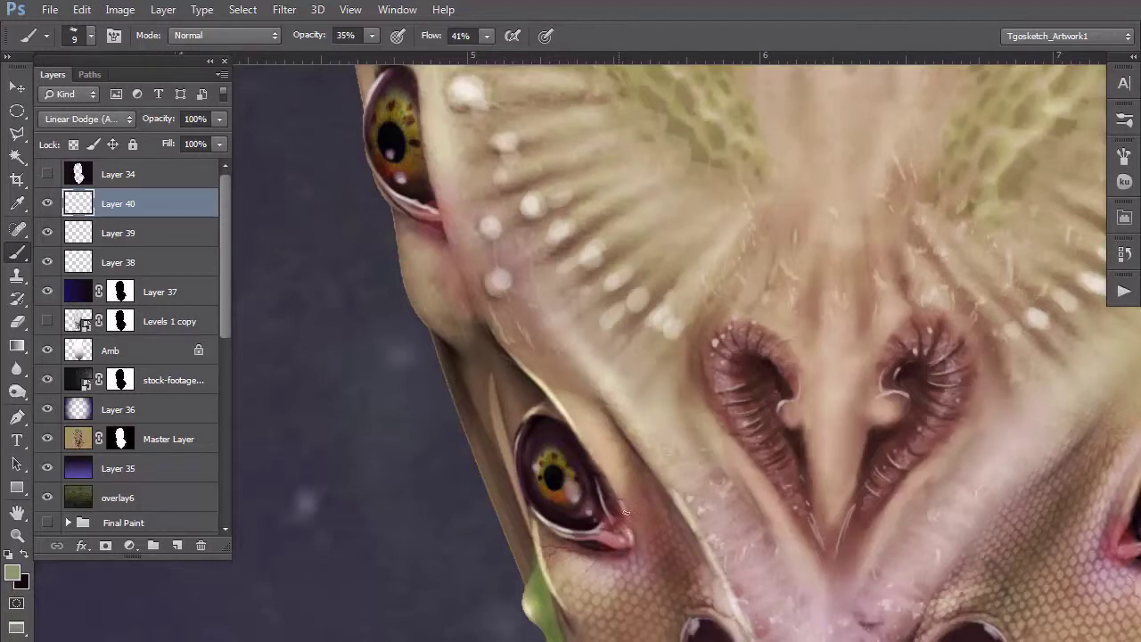
mouse_move(537, 391)
mouse_down()
mouse_move(497, 331)
mouse_move(532, 375)
mouse_up()
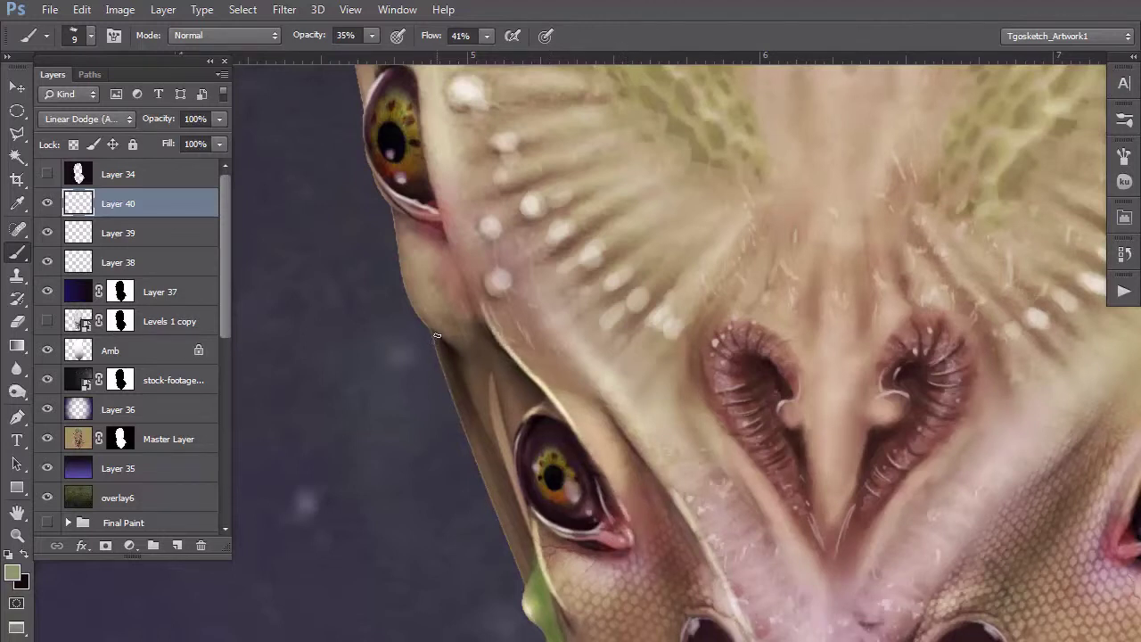
Step: Paint a thin rim light down the head's left outline, from below the middle eye to the green fin
mouse_move(435, 336)
mouse_down()
mouse_move(473, 459)
mouse_move(520, 515)
mouse_up()
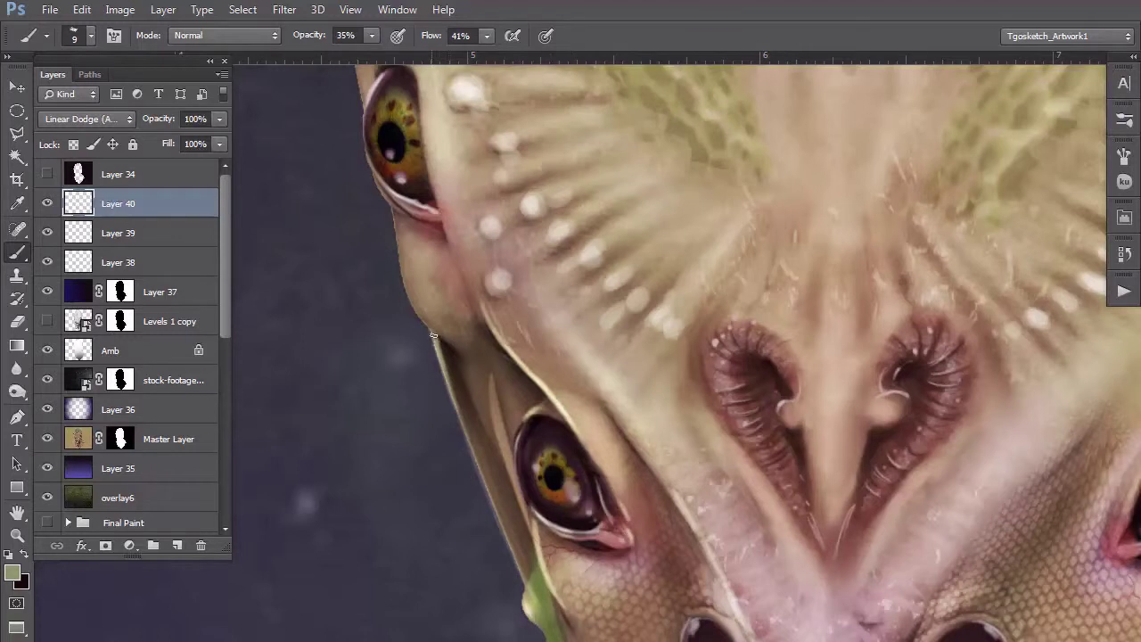
drag(434, 338, 522, 563)
drag(427, 323, 465, 365)
drag(408, 289, 469, 370)
mouse_move(401, 256)
mouse_down()
mouse_move(443, 342)
mouse_move(531, 622)
mouse_up()
Step: Highlight the cheek edge beneath the green fin and the skin folds above the middle left eye
mouse_move(502, 497)
mouse_down()
mouse_move(490, 361)
mouse_move(543, 595)
mouse_move(539, 352)
mouse_up()
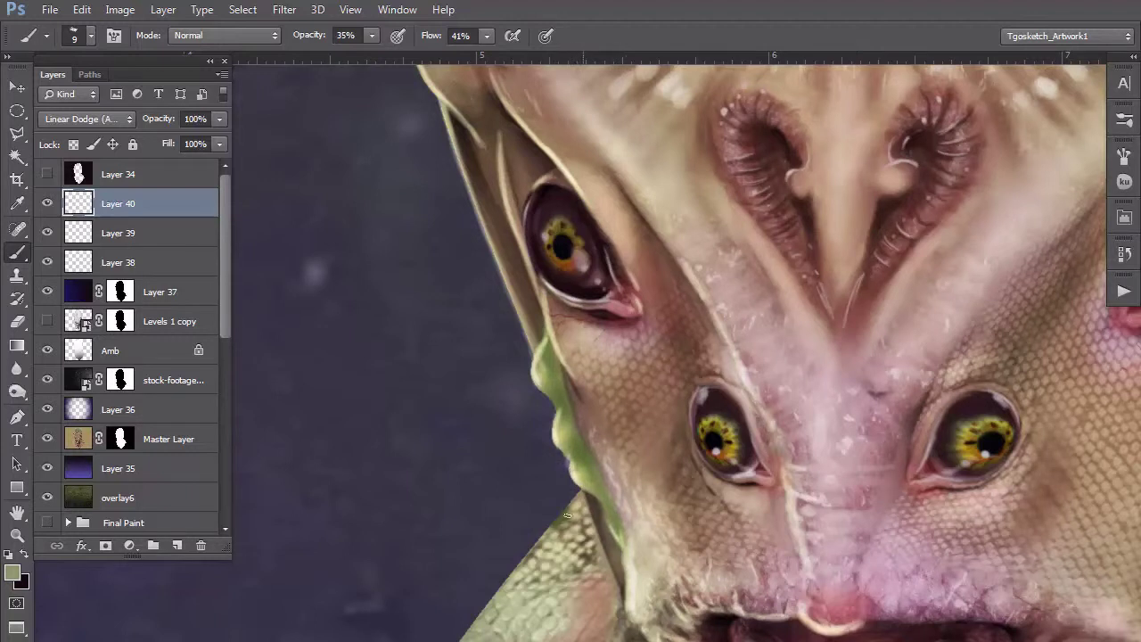
mouse_move(589, 500)
mouse_down()
mouse_move(617, 577)
mouse_move(594, 520)
mouse_up()
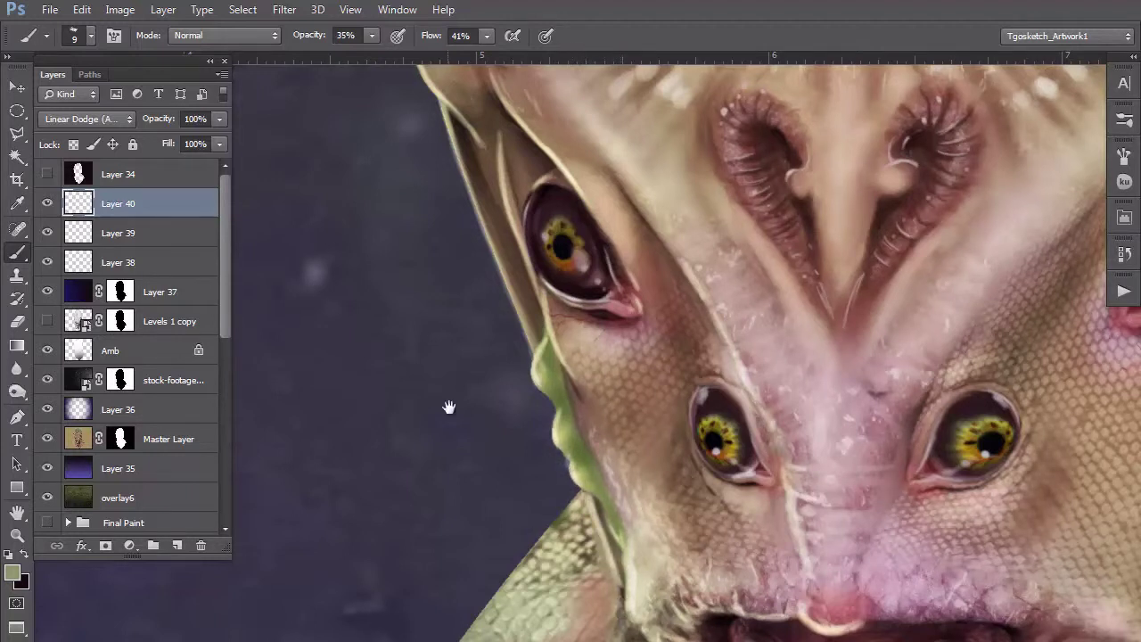
mouse_move(447, 409)
mouse_down()
mouse_move(505, 527)
mouse_move(506, 623)
mouse_up()
mouse_move(460, 269)
mouse_down()
mouse_move(481, 412)
mouse_move(460, 299)
mouse_move(471, 180)
mouse_move(460, 270)
mouse_move(464, 189)
mouse_move(465, 269)
mouse_move(476, 282)
mouse_move(468, 257)
mouse_move(500, 304)
mouse_move(500, 269)
mouse_move(504, 306)
mouse_up()
mouse_move(479, 260)
mouse_down()
mouse_move(456, 245)
mouse_move(524, 372)
mouse_up()
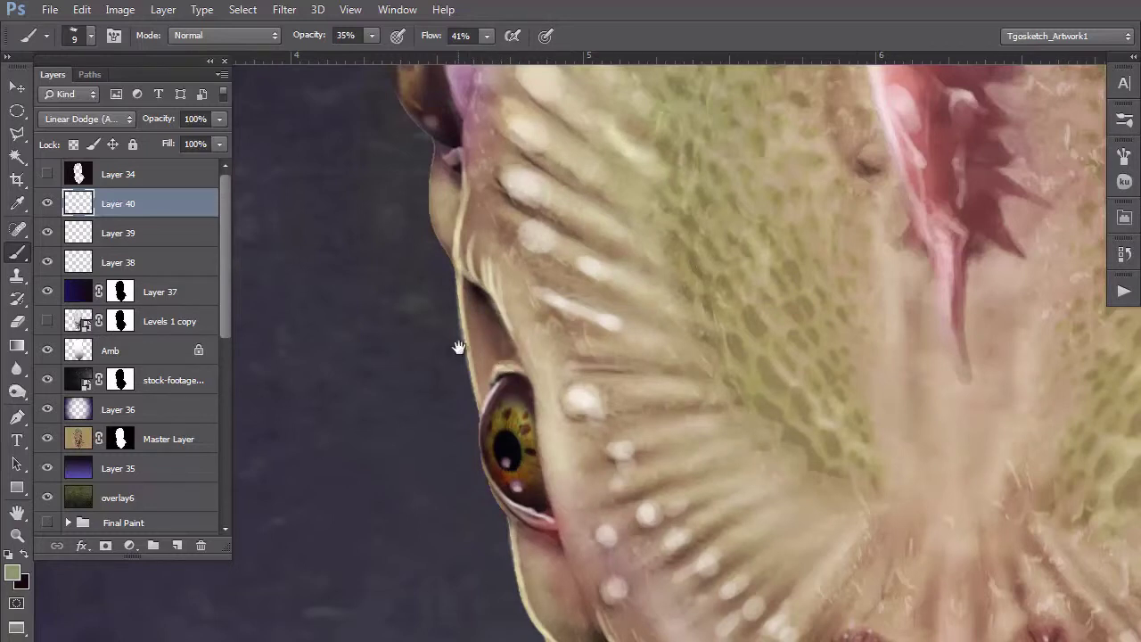
Step: Highlight the socket folds and outer rim of the topmost left eye, plus the head outline just above it
drag(449, 349, 468, 539)
mouse_move(474, 474)
mouse_down()
mouse_move(448, 405)
mouse_move(464, 473)
mouse_up()
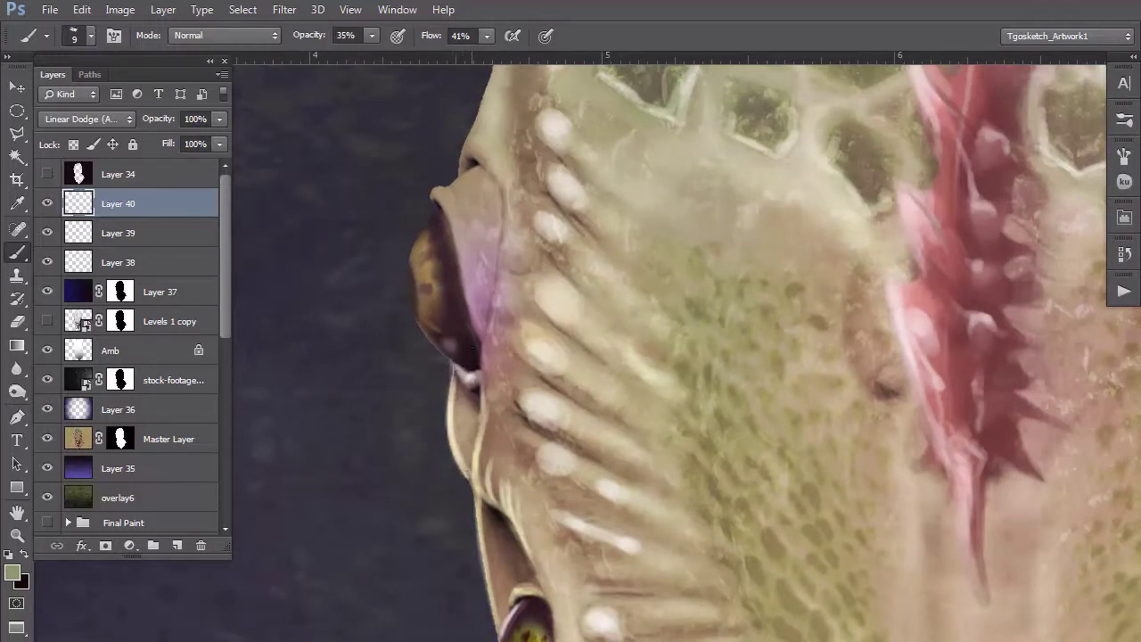
mouse_move(470, 309)
mouse_down()
mouse_move(477, 332)
mouse_move(490, 331)
mouse_move(501, 253)
mouse_up()
drag(422, 294, 462, 436)
mouse_move(488, 338)
mouse_down()
mouse_move(533, 218)
mouse_move(516, 295)
mouse_move(531, 185)
mouse_up()
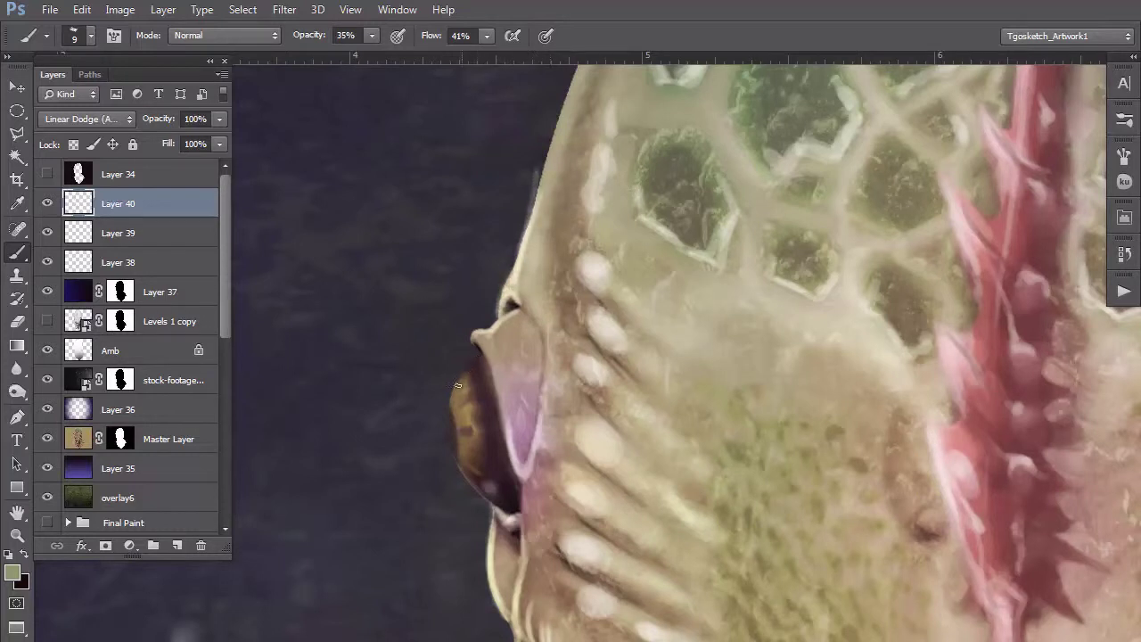
mouse_move(455, 394)
mouse_down()
mouse_move(468, 364)
mouse_move(449, 445)
mouse_move(472, 359)
mouse_move(499, 512)
mouse_move(457, 463)
mouse_move(508, 516)
mouse_move(460, 465)
mouse_up()
mouse_move(515, 294)
mouse_down()
mouse_move(538, 178)
mouse_move(554, 185)
mouse_up()
Step: Enlarge the brush to 25 px and paint highlights along the edges of the pink stripes on the left side of the collar
scroll(556, 187, down, 5)
scroll(586, 538, up, 8)
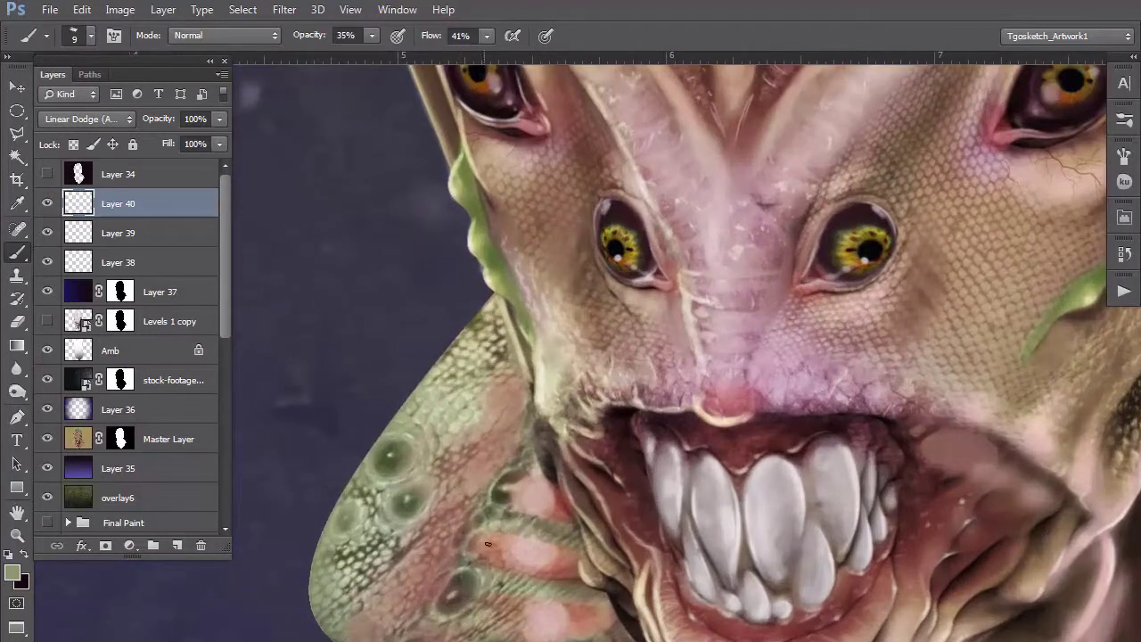
mouse_move(525, 540)
mouse_down()
mouse_move(481, 523)
mouse_move(489, 493)
mouse_move(447, 484)
mouse_move(451, 474)
mouse_move(530, 508)
mouse_move(521, 561)
mouse_move(413, 545)
mouse_move(538, 562)
mouse_move(538, 481)
mouse_up()
key(])
mouse_move(569, 532)
mouse_down()
mouse_move(464, 535)
mouse_move(426, 512)
mouse_up()
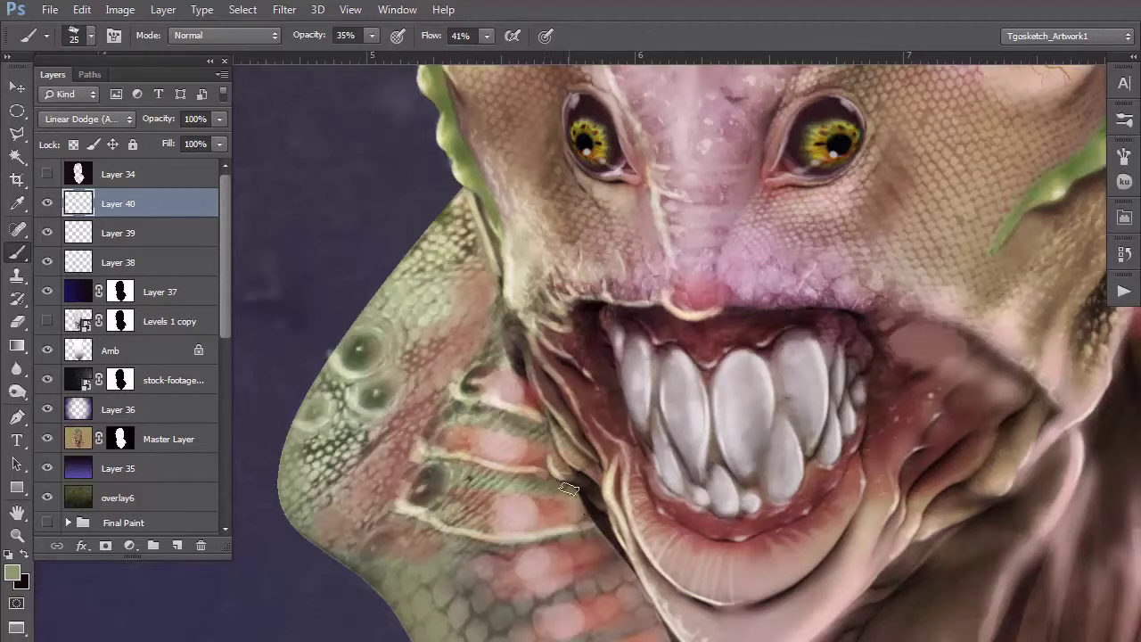
mouse_move(596, 567)
mouse_down()
mouse_move(451, 596)
mouse_move(611, 565)
mouse_up()
mouse_move(623, 611)
mouse_down()
mouse_move(536, 639)
mouse_move(651, 606)
mouse_up()
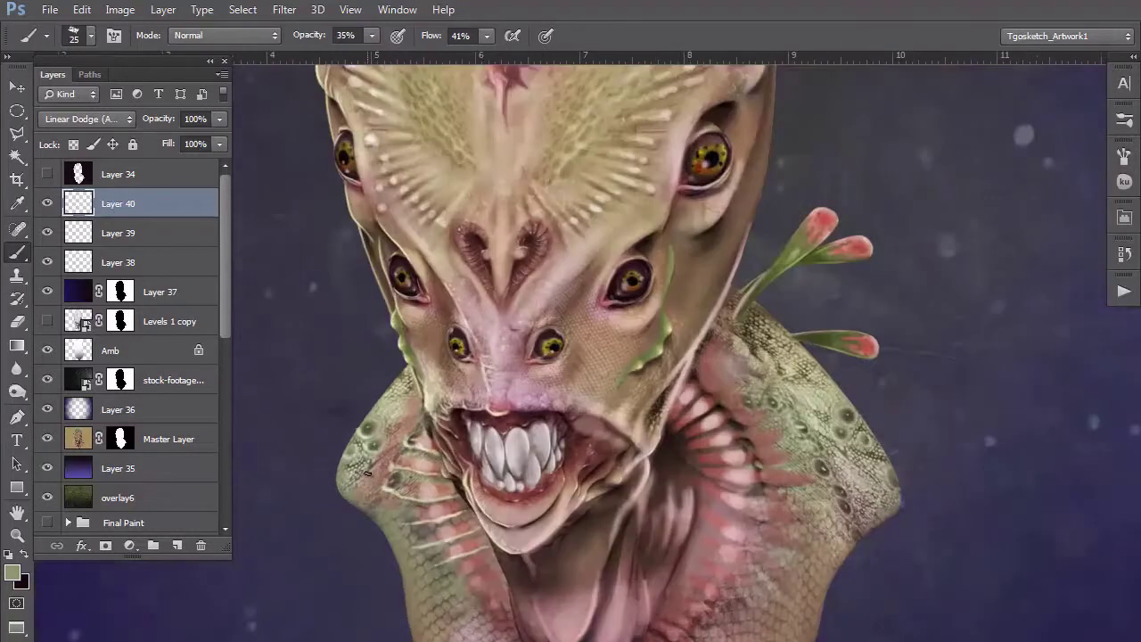
Step: Paint a rim light down the collar's outer left edge with a 40 px brush
scroll(361, 464, down, 2)
mouse_move(382, 532)
mouse_down()
mouse_move(430, 478)
mouse_move(448, 435)
mouse_up()
mouse_move(484, 546)
mouse_down()
mouse_move(492, 559)
mouse_move(467, 462)
mouse_move(403, 374)
mouse_move(468, 468)
mouse_move(495, 563)
mouse_move(568, 630)
mouse_up()
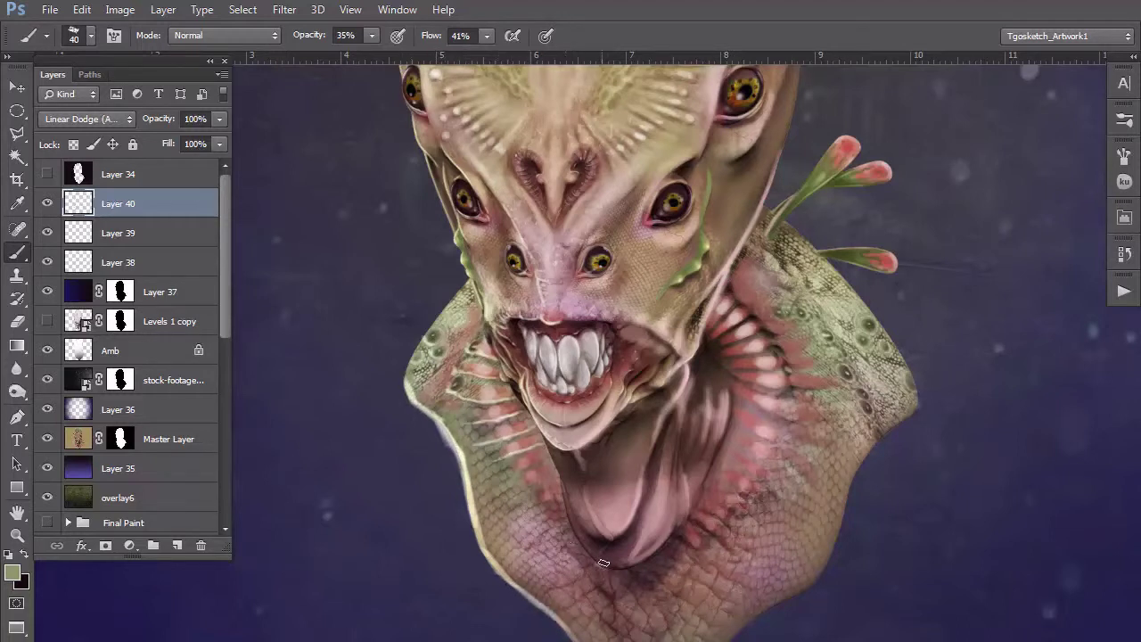
Step: Highlight the left and lower edges of the pink throat folds below the chin
mouse_move(607, 564)
mouse_down()
mouse_move(563, 498)
mouse_move(618, 567)
mouse_move(579, 521)
mouse_move(558, 464)
mouse_move(599, 535)
mouse_move(637, 502)
mouse_up()
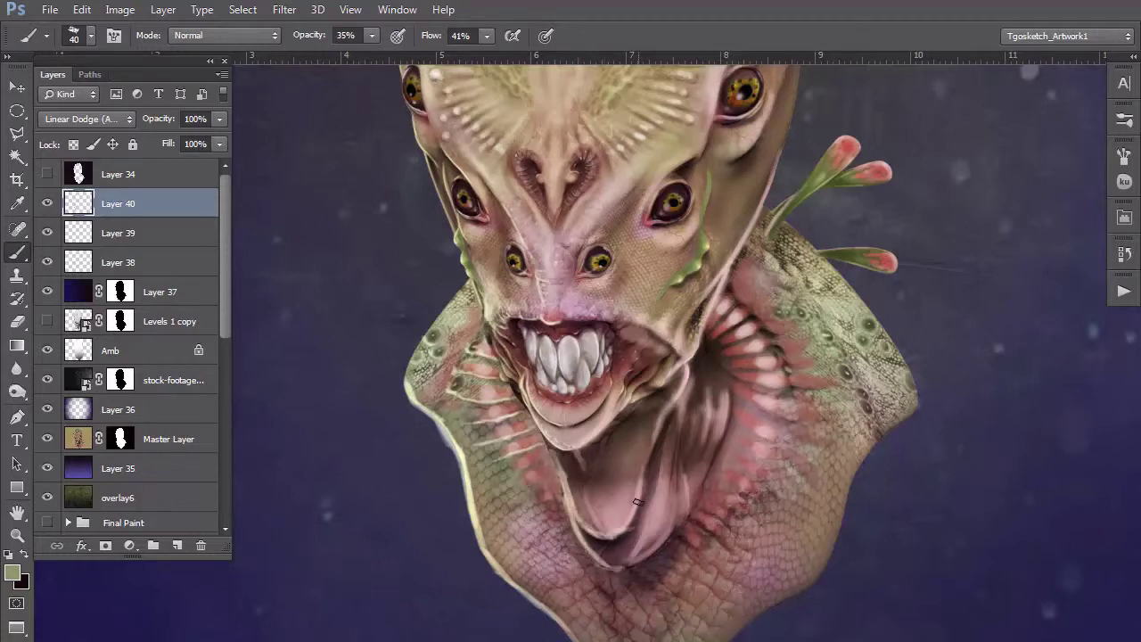
scroll(553, 454, up, 2)
mouse_move(541, 435)
mouse_down()
mouse_move(572, 527)
mouse_move(630, 603)
mouse_move(654, 610)
mouse_move(635, 584)
mouse_move(664, 608)
mouse_move(683, 586)
mouse_move(643, 611)
mouse_move(608, 596)
mouse_move(608, 638)
mouse_up()
scroll(617, 324, down, 6)
scroll(616, 323, up, 5)
scroll(482, 422, up, 1)
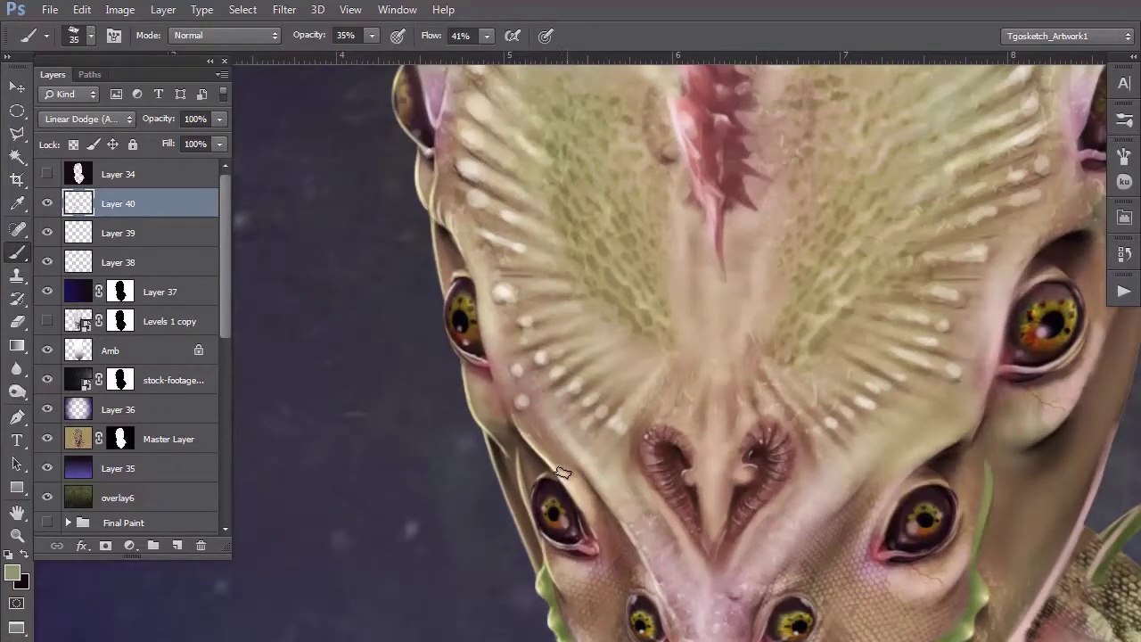
Step: Paint highlights along the left head outline and the skin folds around the lower left eye, reducing the brush to 20 px
key(bracketright)
mouse_move(521, 482)
mouse_down()
mouse_move(473, 393)
mouse_move(492, 443)
mouse_move(512, 456)
mouse_up()
mouse_move(533, 540)
mouse_down()
mouse_move(549, 424)
mouse_move(575, 477)
mouse_move(561, 469)
mouse_up()
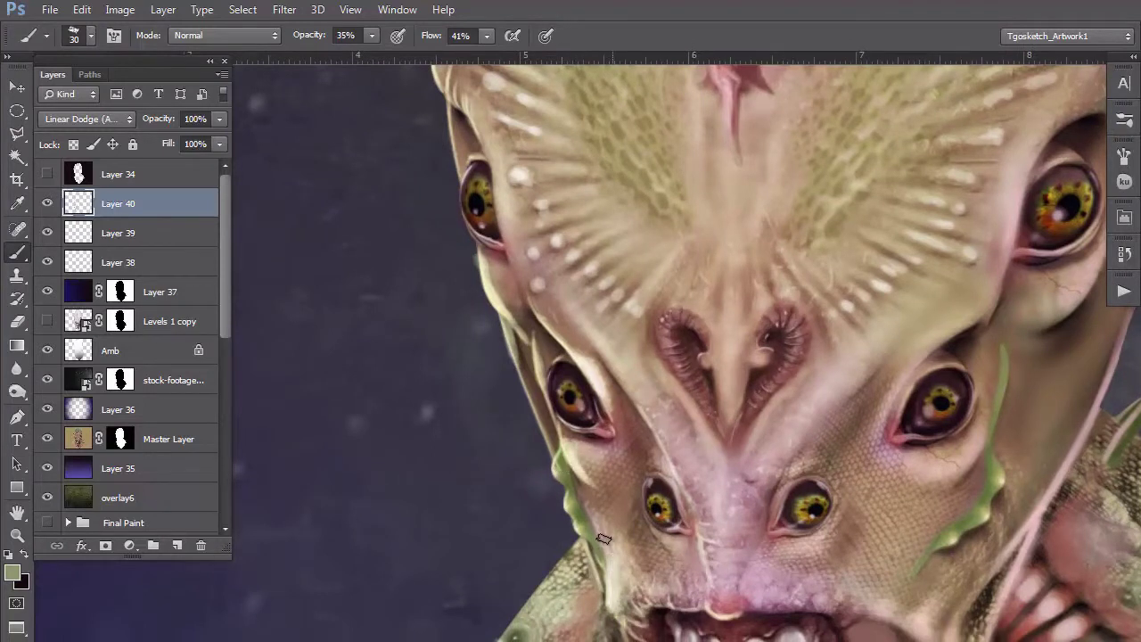
mouse_move(640, 628)
mouse_down()
mouse_move(609, 499)
mouse_move(620, 449)
mouse_up()
mouse_move(449, 539)
mouse_down()
mouse_move(482, 450)
mouse_move(562, 364)
mouse_up()
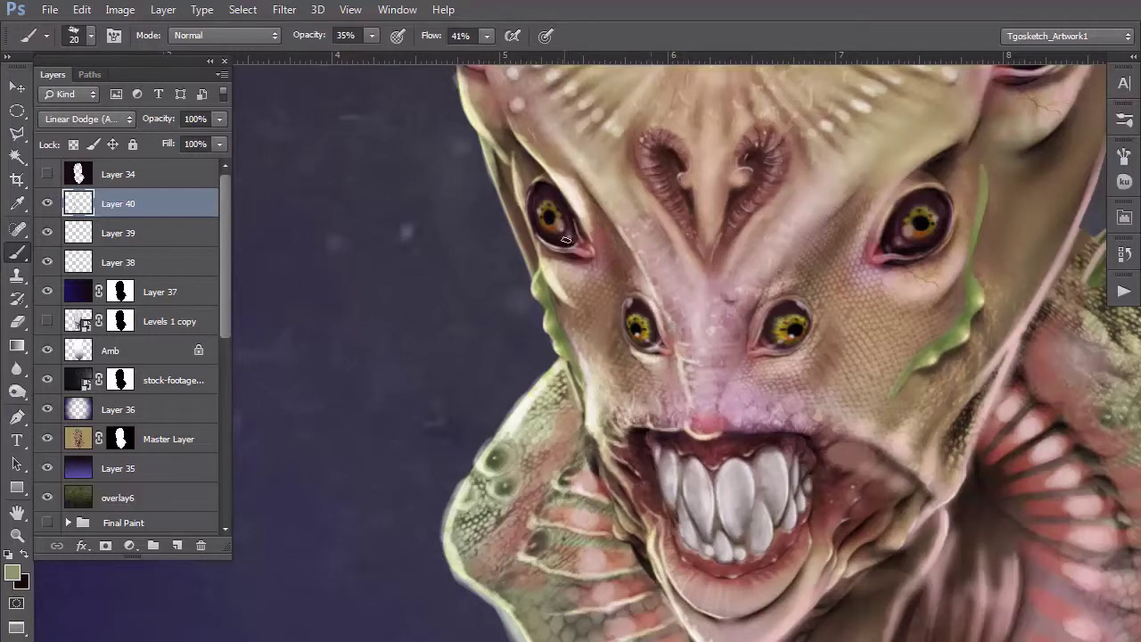
mouse_move(519, 194)
mouse_down()
mouse_move(505, 154)
mouse_move(490, 154)
mouse_move(535, 278)
mouse_up()
drag(472, 244, 428, 487)
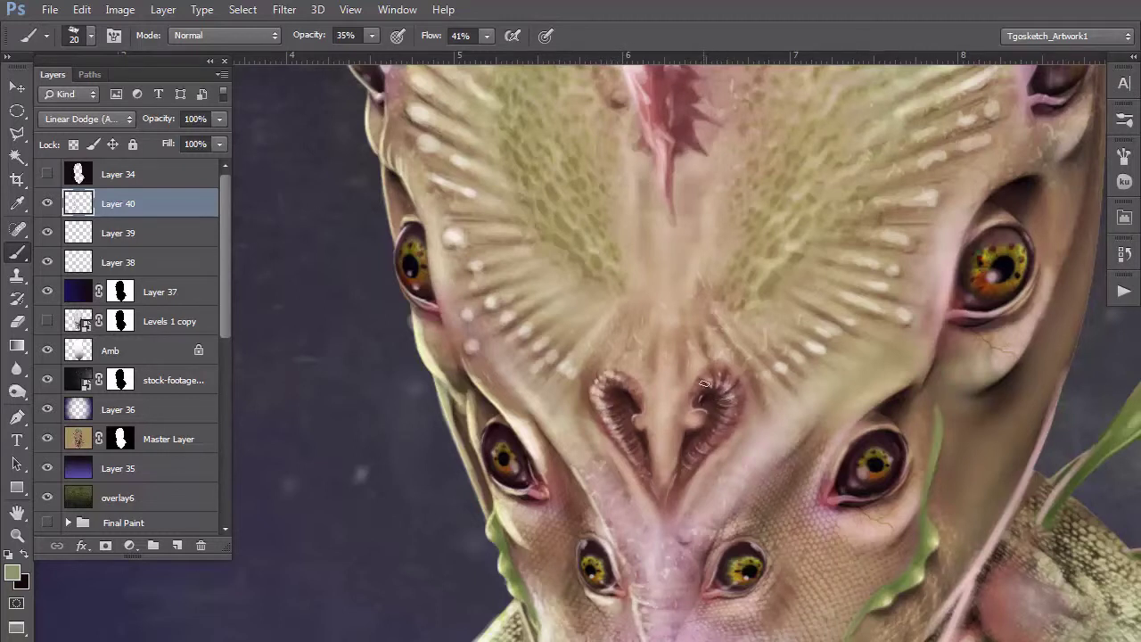
Step: Paint a rim light along the upper-left edge of the scaly crown with the 20 px brush
scroll(661, 608, down, 3)
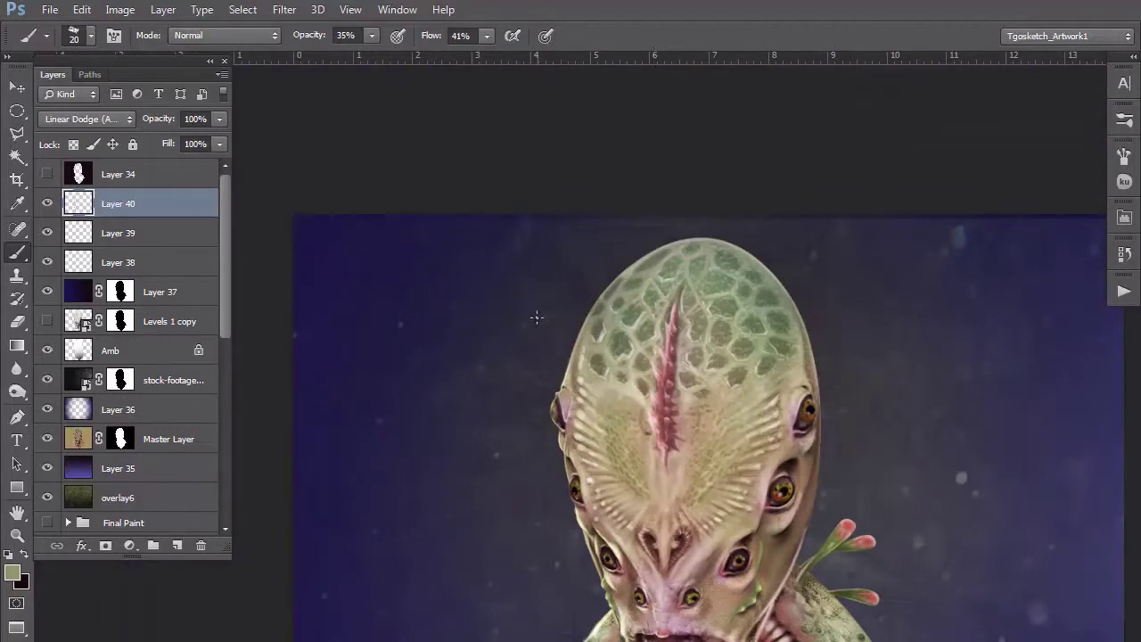
mouse_move(532, 322)
mouse_down()
mouse_move(520, 472)
mouse_move(559, 540)
mouse_move(541, 559)
mouse_move(665, 324)
mouse_move(631, 348)
mouse_up()
scroll(565, 512, up, 3)
mouse_move(678, 290)
mouse_down()
mouse_move(700, 268)
mouse_move(780, 254)
mouse_move(708, 330)
mouse_move(763, 295)
mouse_up()
mouse_move(780, 230)
mouse_down()
mouse_move(795, 204)
mouse_move(756, 215)
mouse_move(824, 194)
mouse_move(871, 147)
mouse_up()
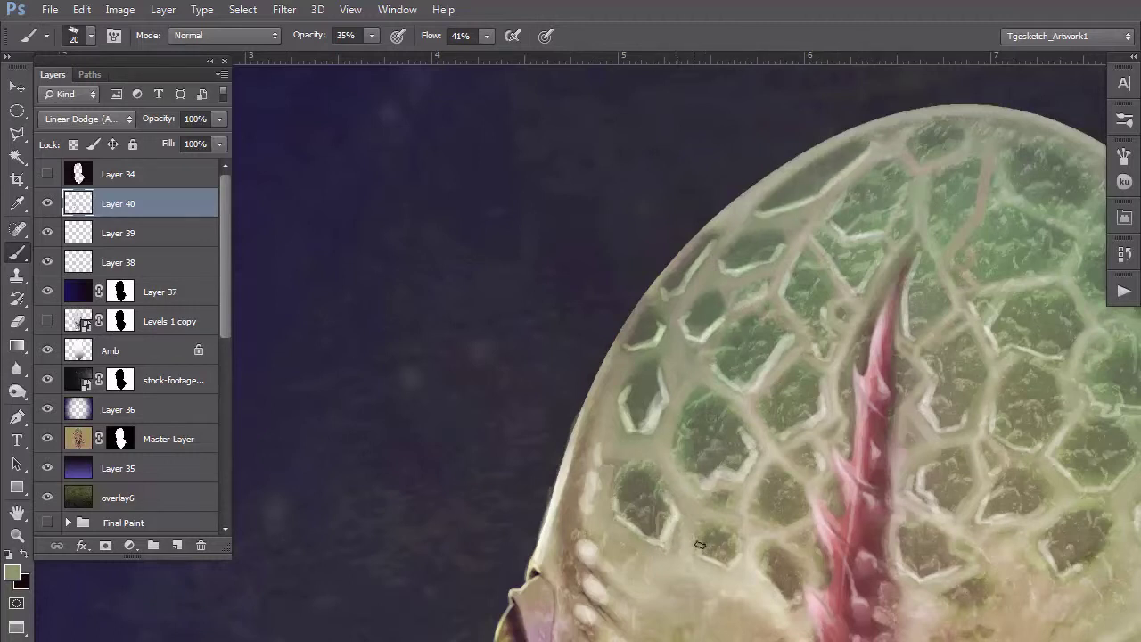
mouse_move(567, 472)
mouse_down()
mouse_move(581, 392)
mouse_move(686, 251)
mouse_move(757, 187)
mouse_move(855, 132)
mouse_up()
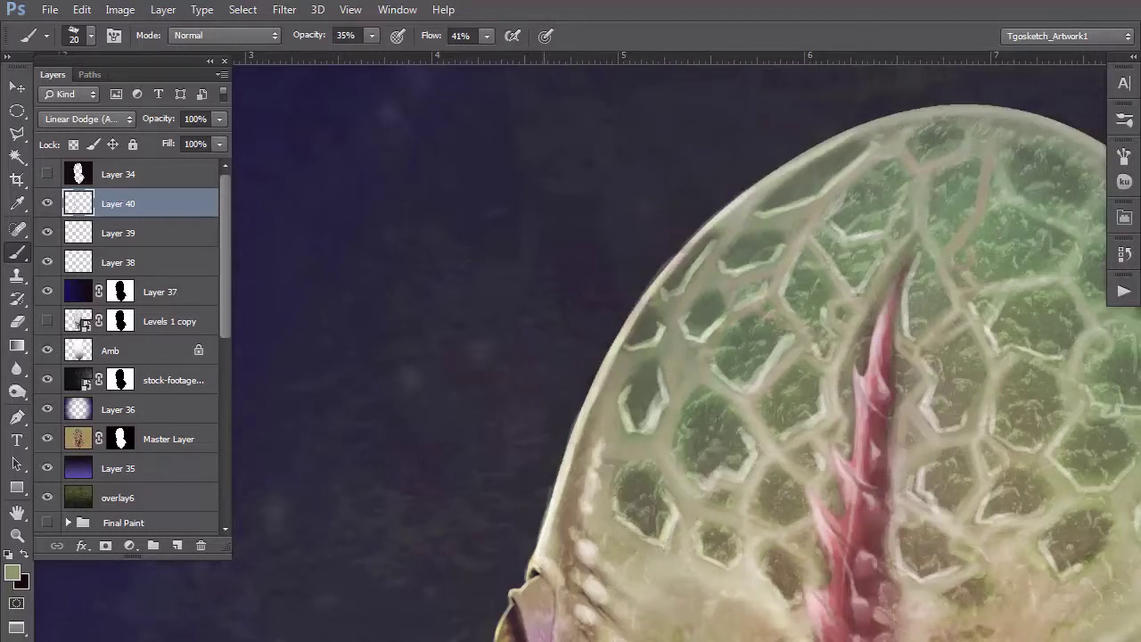
drag(475, 545, 470, 485)
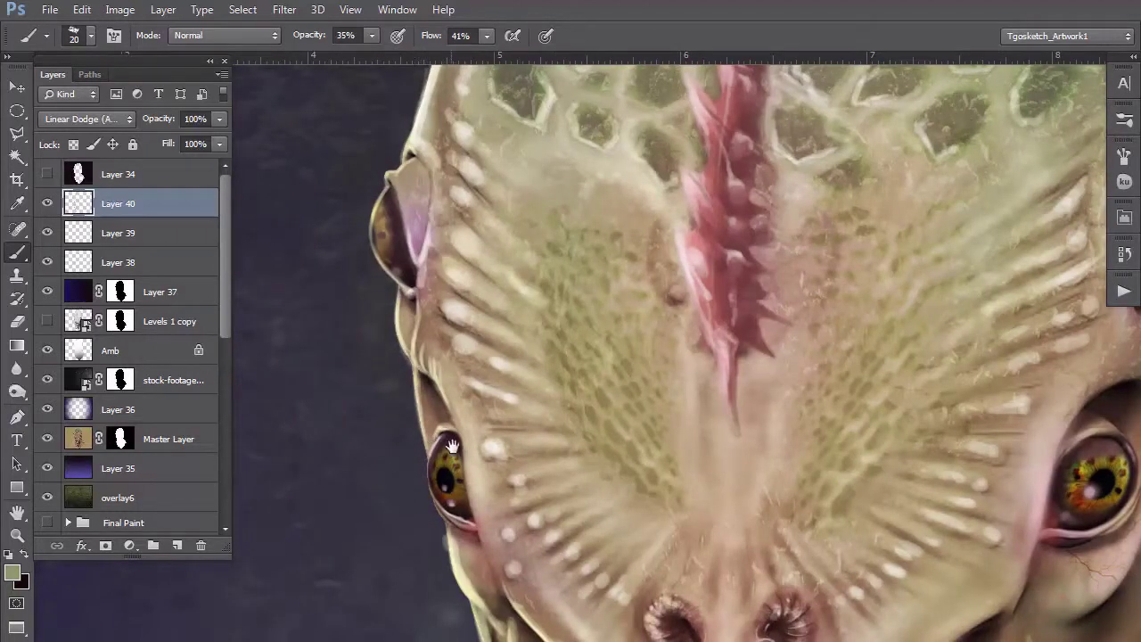
Step: Highlight the socket folds and rims around the large eyes on the right side of the head
drag(664, 546, 403, 500)
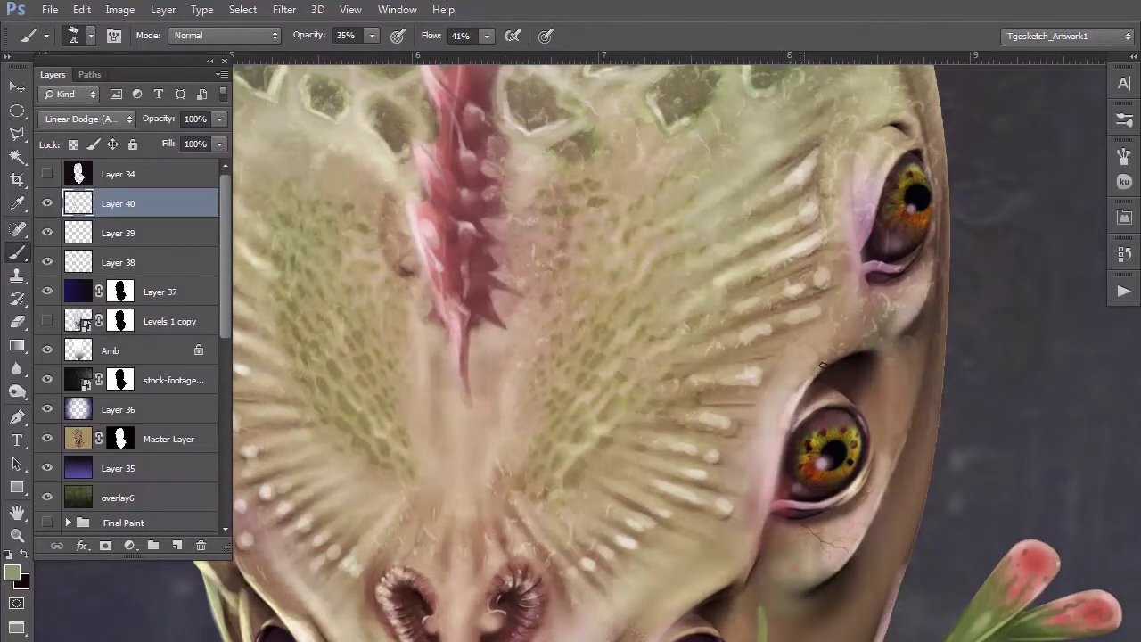
drag(820, 352, 704, 530)
mouse_move(807, 476)
mouse_down()
mouse_move(802, 355)
mouse_move(759, 393)
mouse_move(757, 373)
mouse_move(793, 330)
mouse_up()
drag(754, 401, 744, 430)
drag(687, 597, 398, 364)
drag(711, 516, 765, 525)
drag(662, 262, 690, 540)
Step: Highlight the edges of the pink-tipped tentacles with a 15 px brush, reducing it to 8 px for the thin green stems
scroll(615, 424, up, 2)
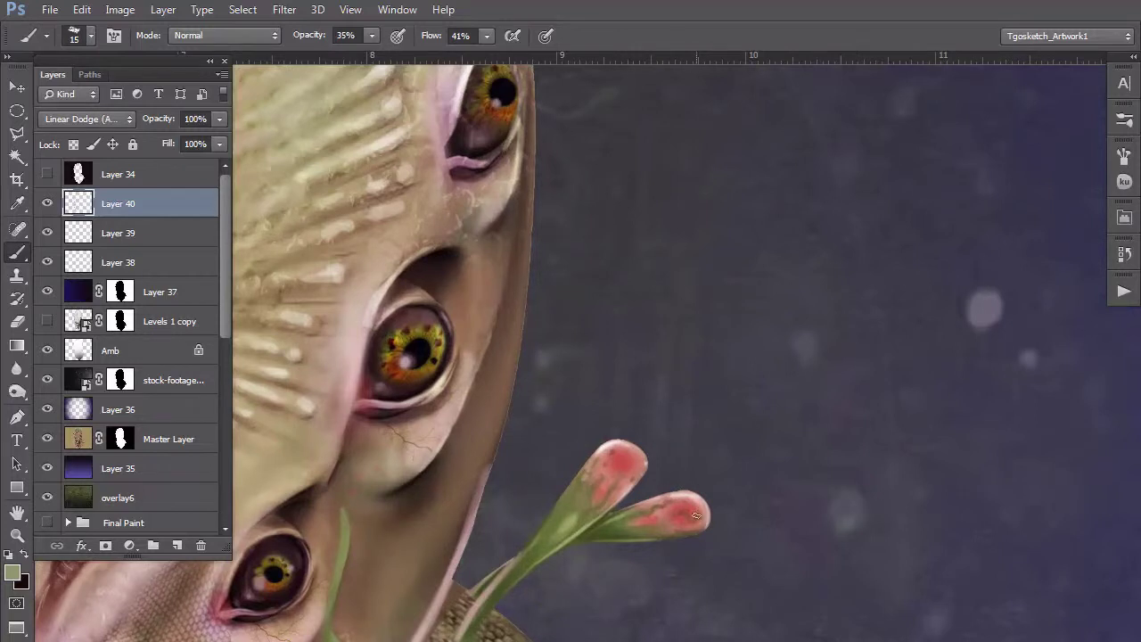
scroll(696, 515, down, 3)
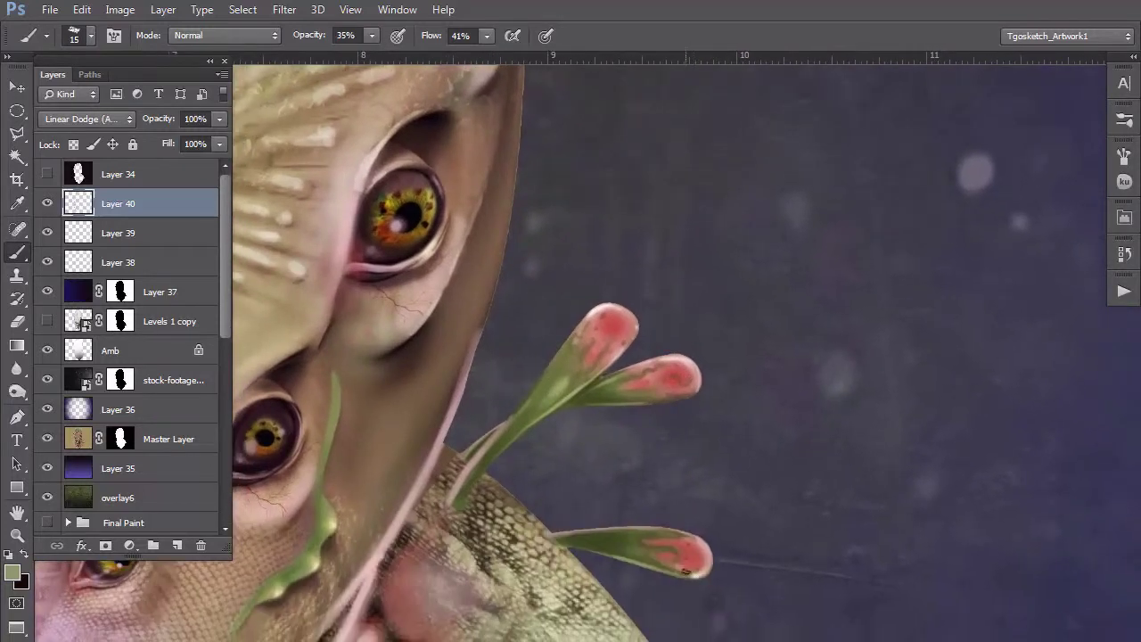
drag(682, 573, 629, 561)
key(bracketleft)
key(bracketleft)
drag(577, 390, 535, 423)
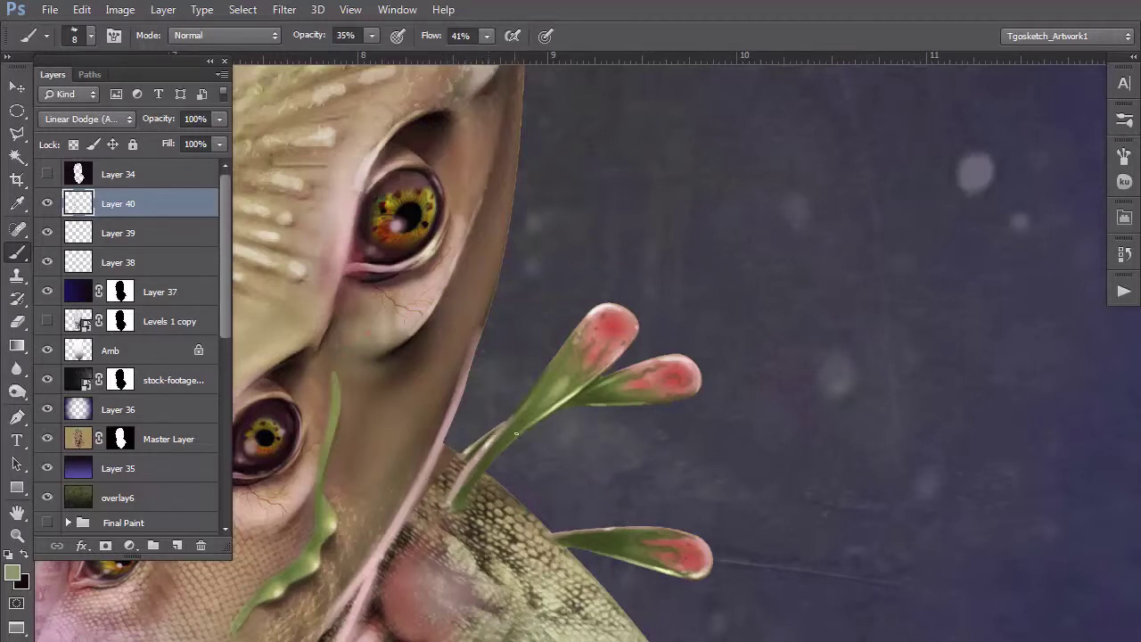
Step: Add a new layer above Layer 40 and set the brush colour to a pale greyish pink based on the gum colour
scroll(495, 436, down, 4)
drag(270, 579, 479, 567)
scroll(412, 513, up, 1)
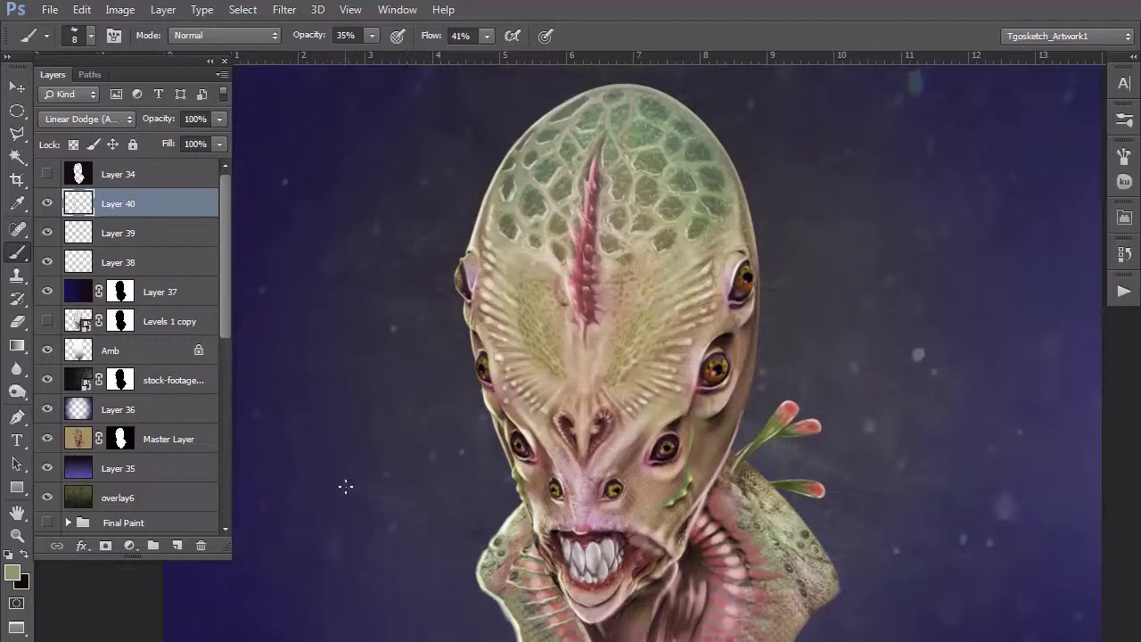
scroll(324, 509, down, 4)
drag(381, 537, 457, 480)
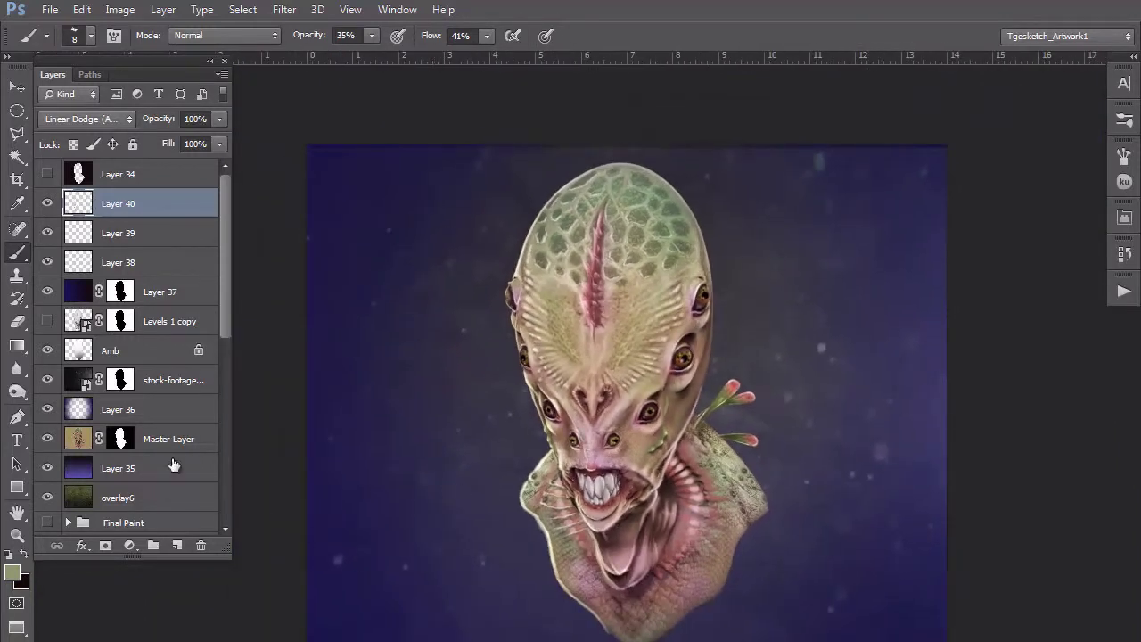
click(177, 544)
scroll(550, 548, up, 4)
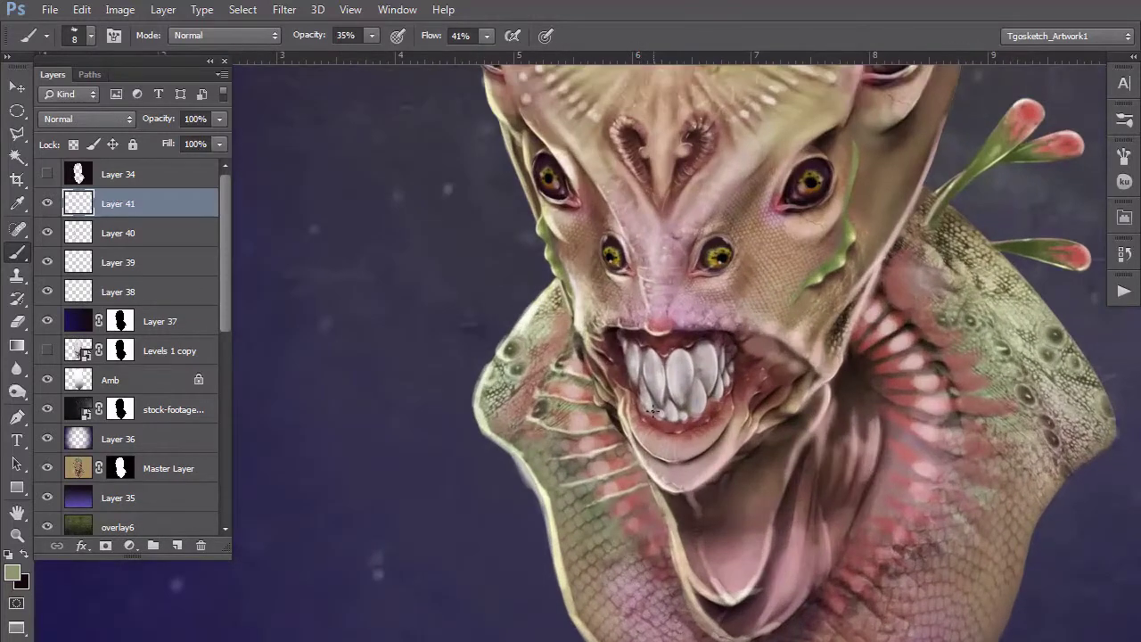
alt+click(656, 424)
click(15, 571)
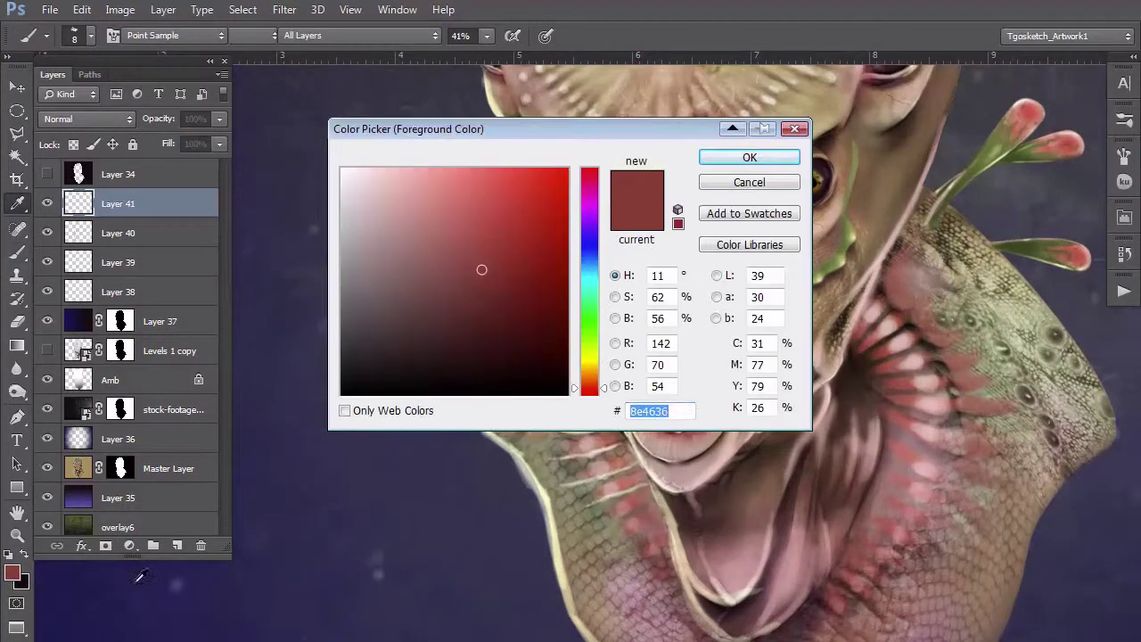
drag(392, 262, 357, 233)
click(715, 165)
key(b)
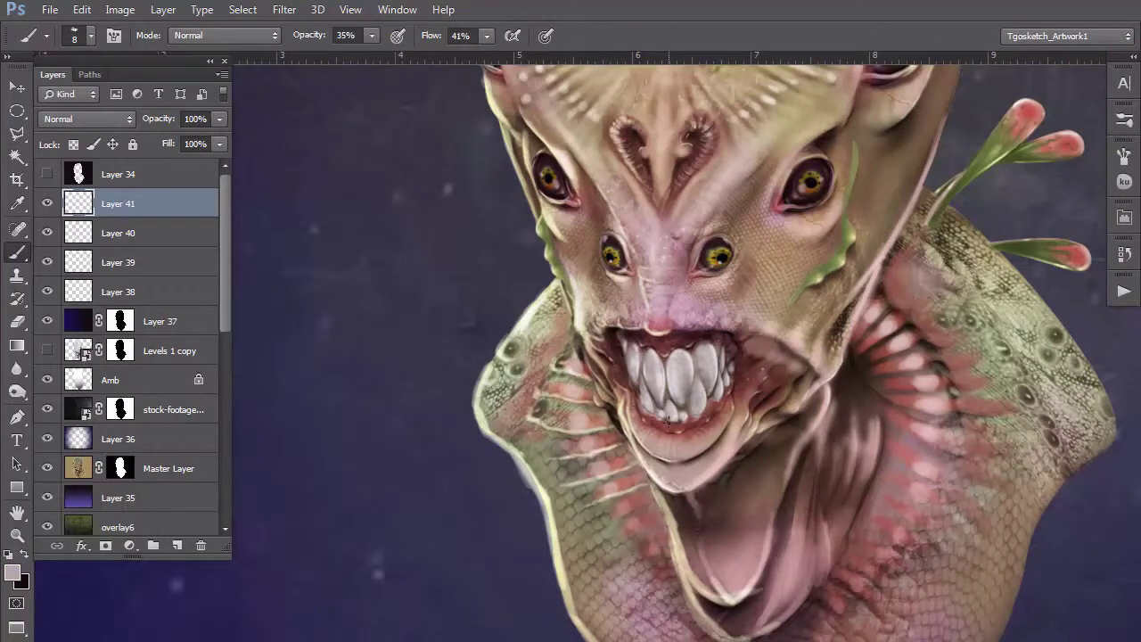
Step: Paint drool strands hanging from the lower teeth over the chin and across the left mouth corner with a 15 px brush
key(])
key(])
key(])
drag(670, 484, 674, 638)
mouse_move(669, 474)
mouse_down()
mouse_move(672, 629)
mouse_move(670, 495)
mouse_up()
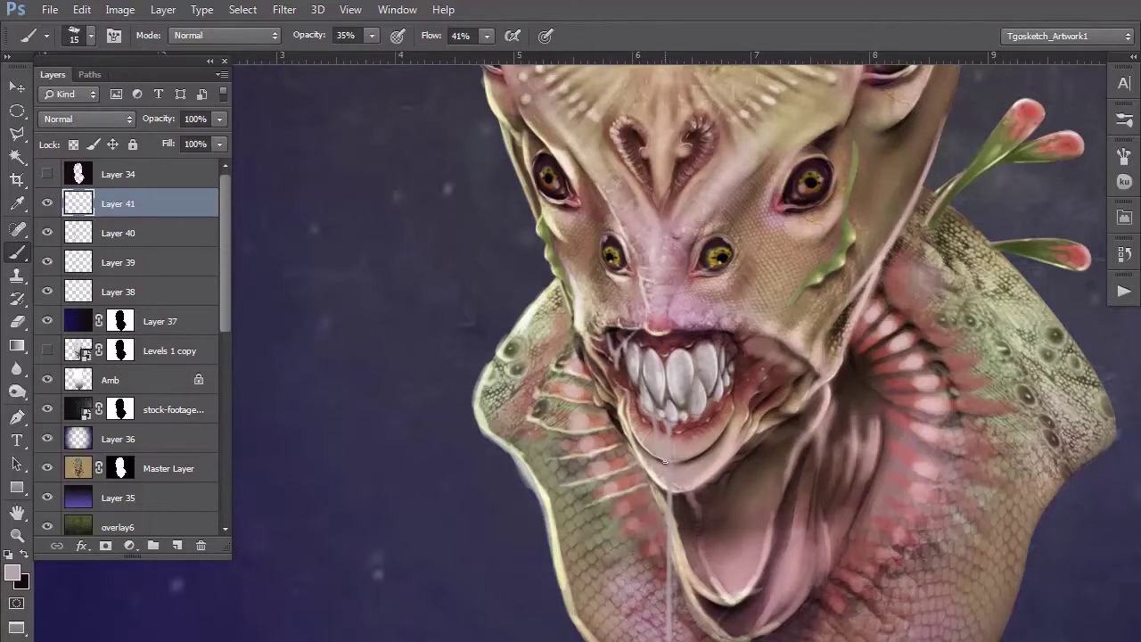
scroll(673, 482, up, 4)
mouse_move(549, 455)
mouse_down()
mouse_move(463, 484)
mouse_move(418, 570)
mouse_up()
drag(448, 396, 479, 390)
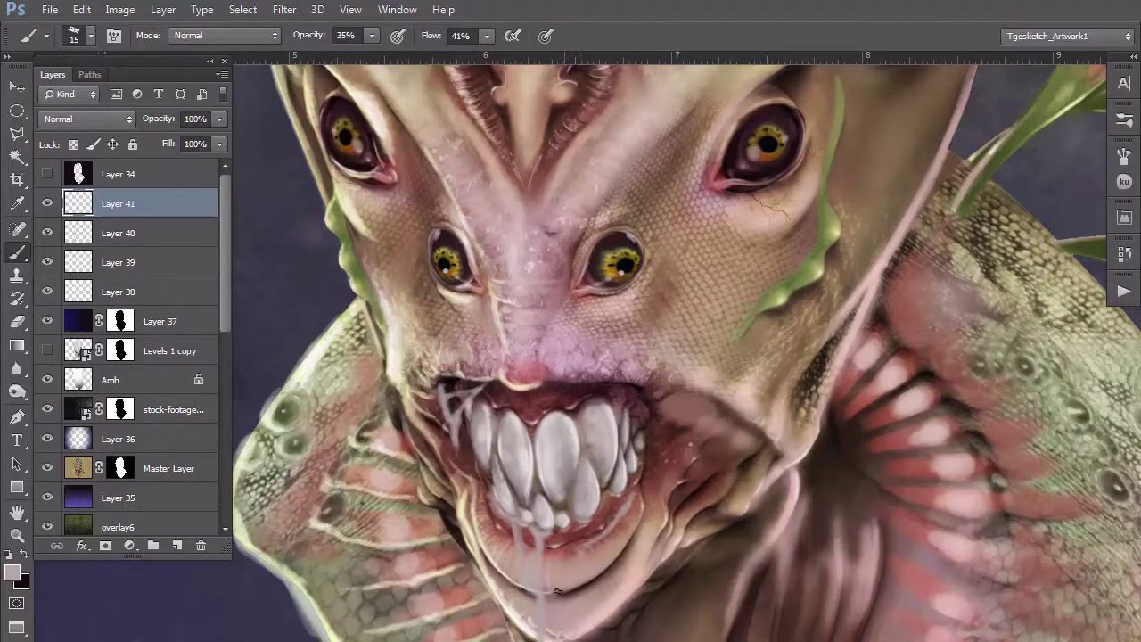
Step: Sample a dark red from inside the mouth and shade the upper right part of the mouth interior with a 30 px brush
alt+click(669, 421)
key(bracketright)
key(bracketright)
key(bracketright)
mouse_move(702, 403)
mouse_down()
mouse_move(708, 416)
mouse_move(697, 411)
mouse_move(720, 414)
mouse_move(671, 406)
mouse_move(695, 398)
mouse_move(710, 413)
mouse_move(666, 385)
mouse_move(660, 406)
mouse_up()
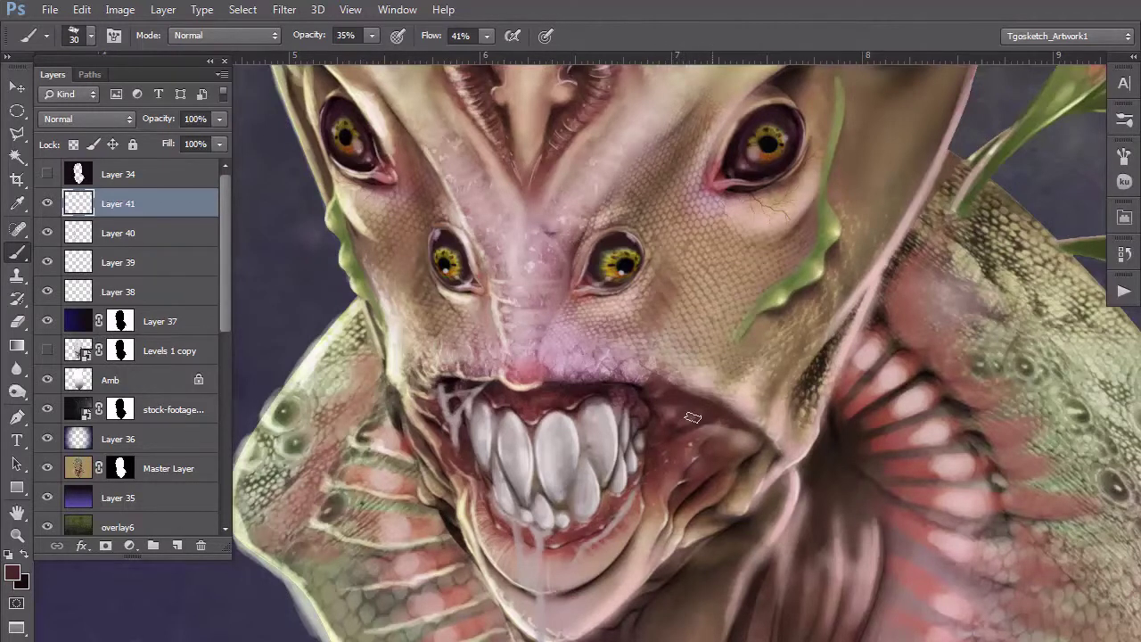
Step: Choose a darker red-brown and deepen the folds inside the right side of the mouth with a 15 px brush
key(bracketleft)
key(bracketleft)
key(bracketright)
click(13, 572)
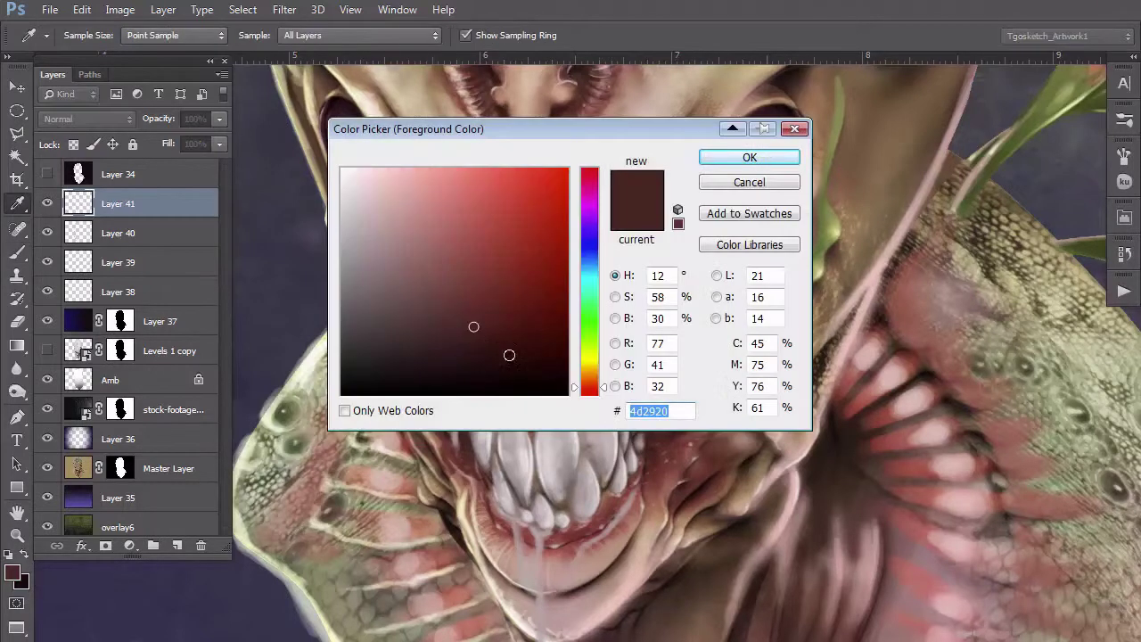
click(718, 159)
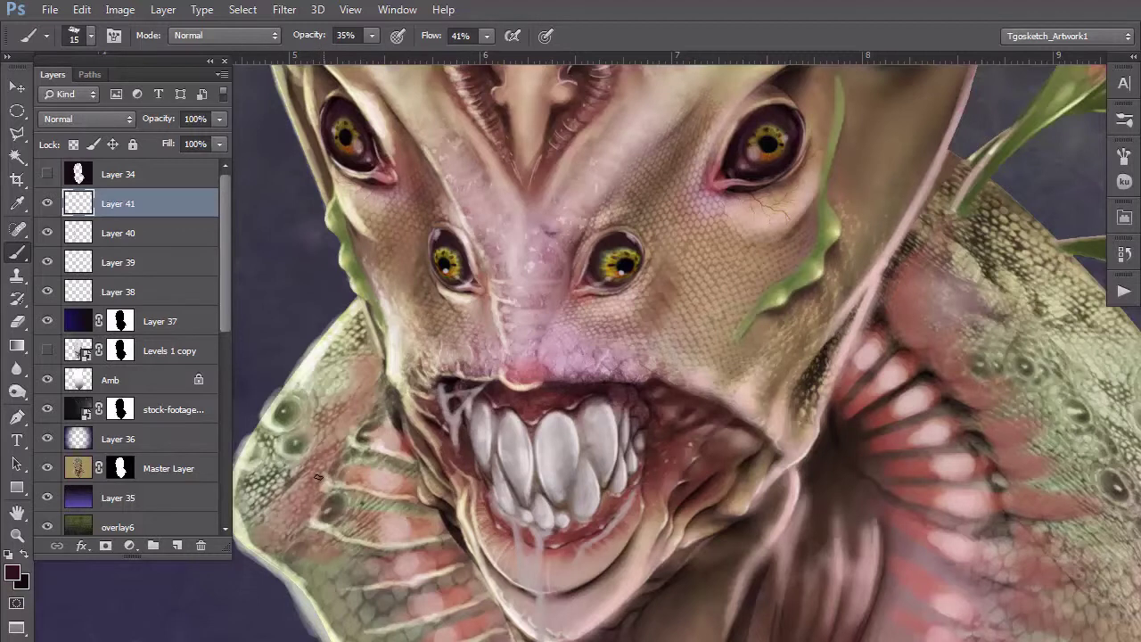
Step: Set the brush colour to near-white and brighten the drool strands at the left mouth corner and beside the left teeth
alt+click(545, 623)
click(14, 573)
drag(361, 230, 346, 187)
click(750, 157)
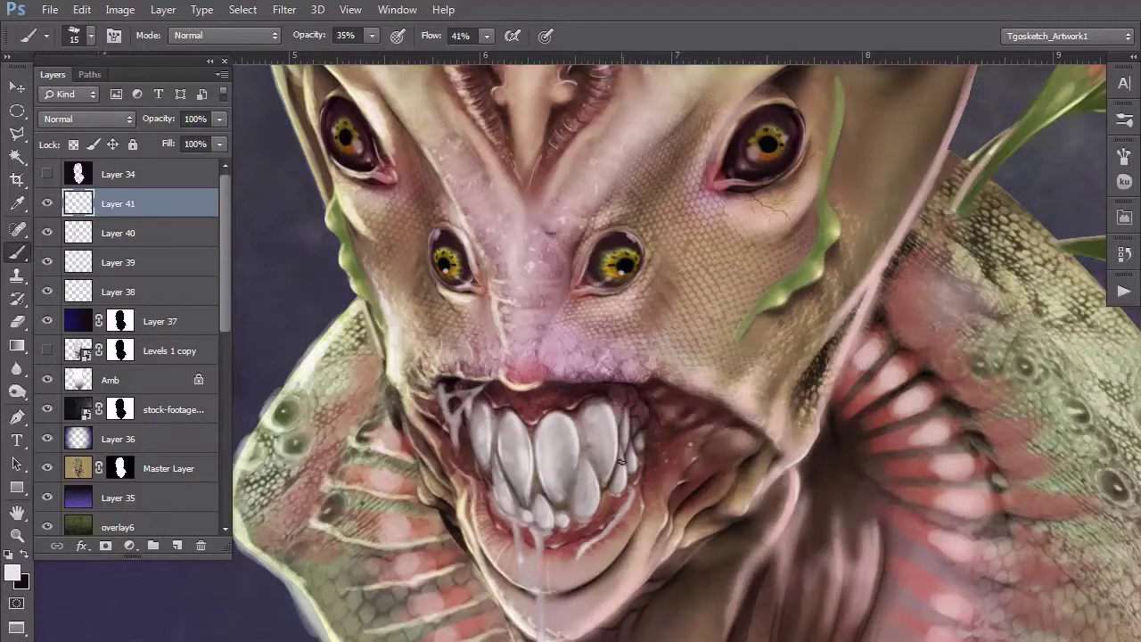
mouse_move(440, 392)
mouse_down()
mouse_move(448, 404)
mouse_move(480, 387)
mouse_up()
drag(456, 428, 459, 487)
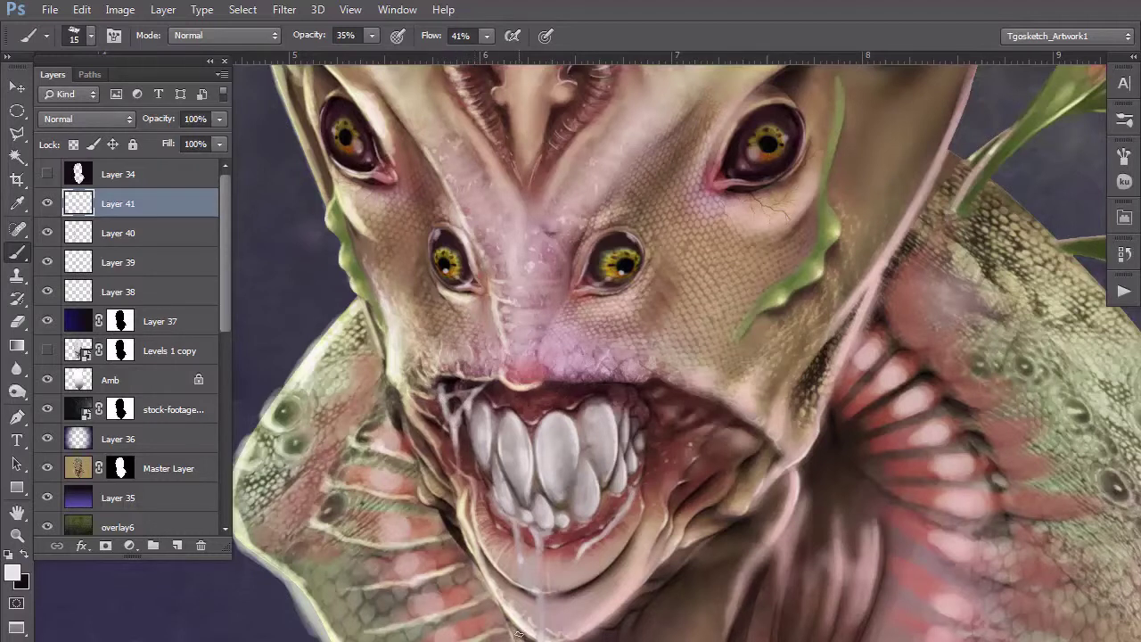
Step: Brighten the long drool strand hanging from the chin down over the collar
scroll(519, 634, down, 5)
drag(413, 597, 410, 428)
scroll(517, 585, up, 5)
drag(516, 585, 514, 594)
scroll(515, 606, down, 5)
scroll(526, 615, up, 5)
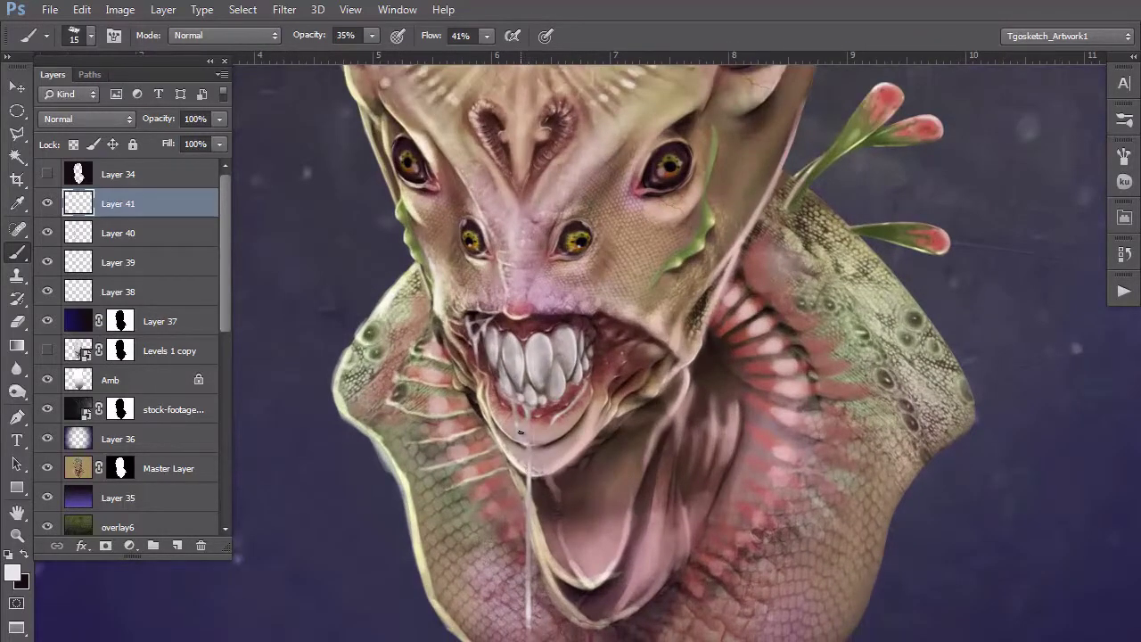
Step: Examine the whole creature painting from near and far, including in full-screen view without the interface
scroll(523, 443, down, 5)
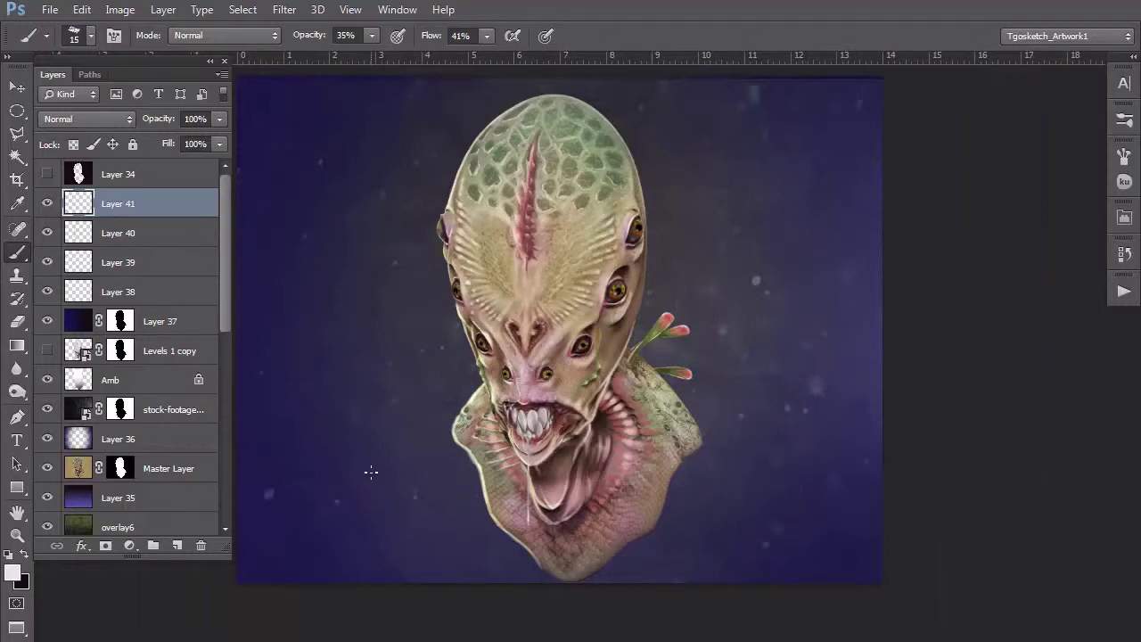
scroll(383, 441, up, 2)
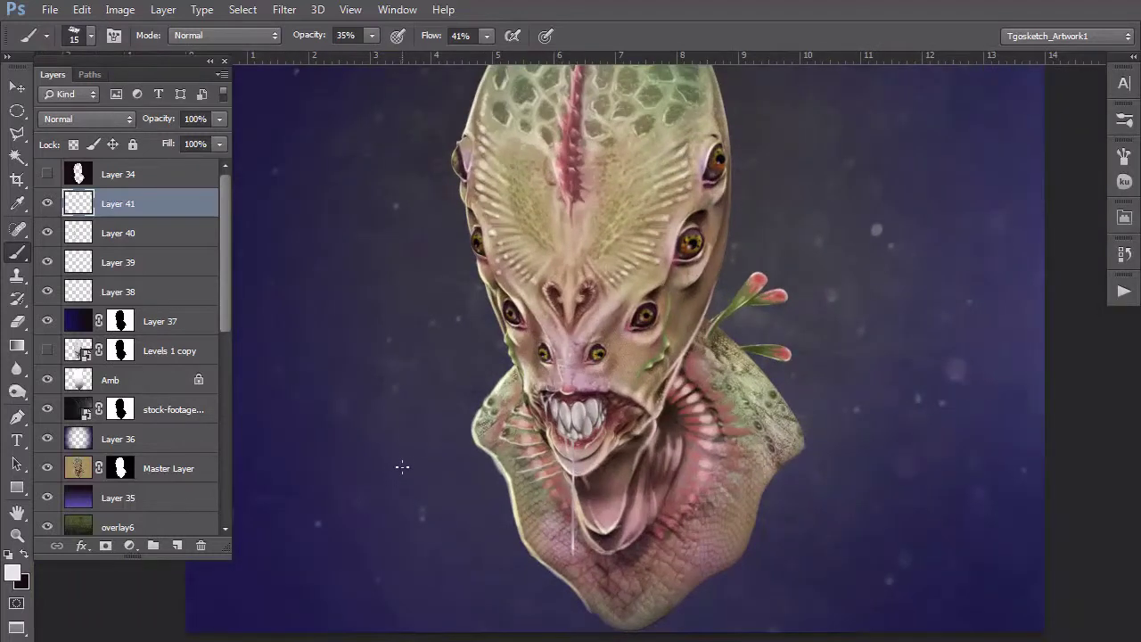
scroll(400, 464, down, 3)
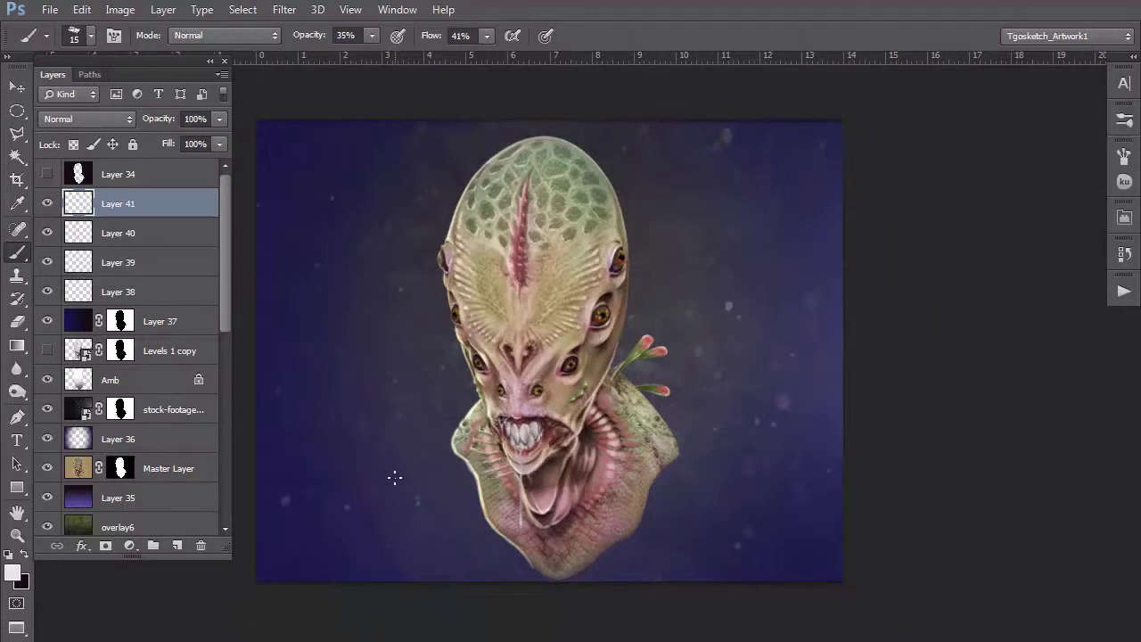
key(f)
key(f)
key(f)
key(f)
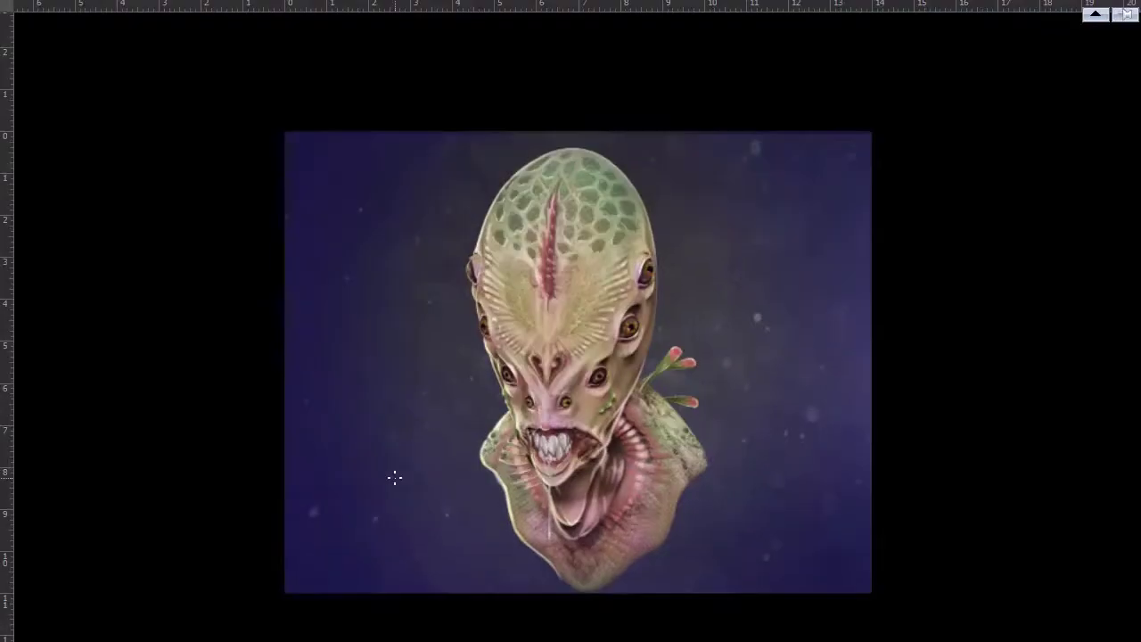
scroll(395, 477, up, 4)
mouse_move(298, 415)
mouse_down()
mouse_move(236, 444)
mouse_move(204, 476)
mouse_up()
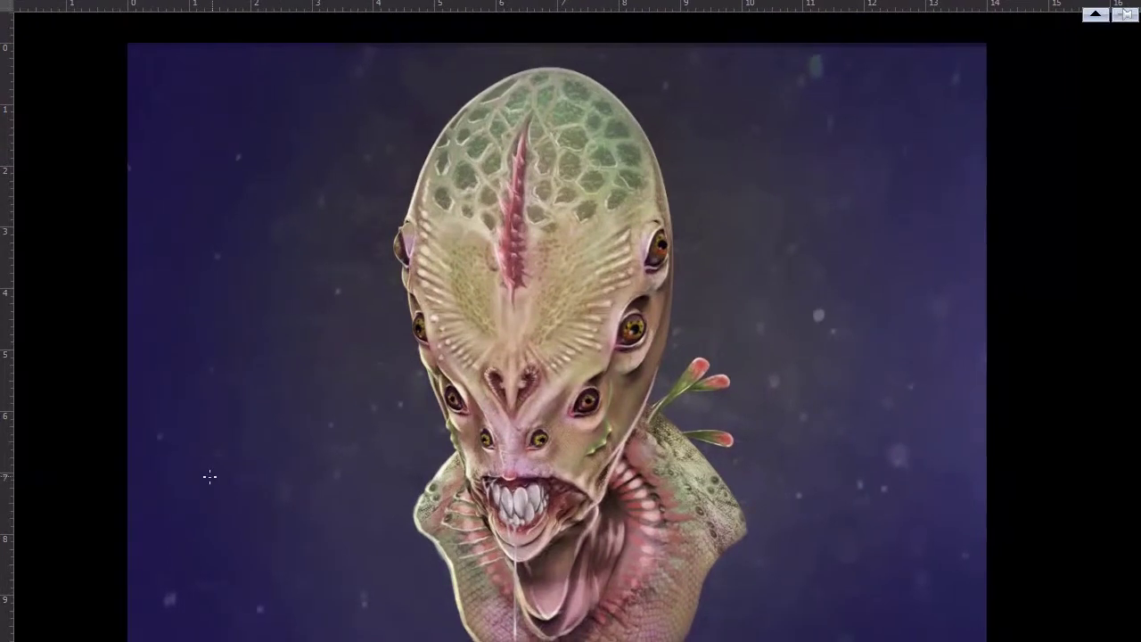